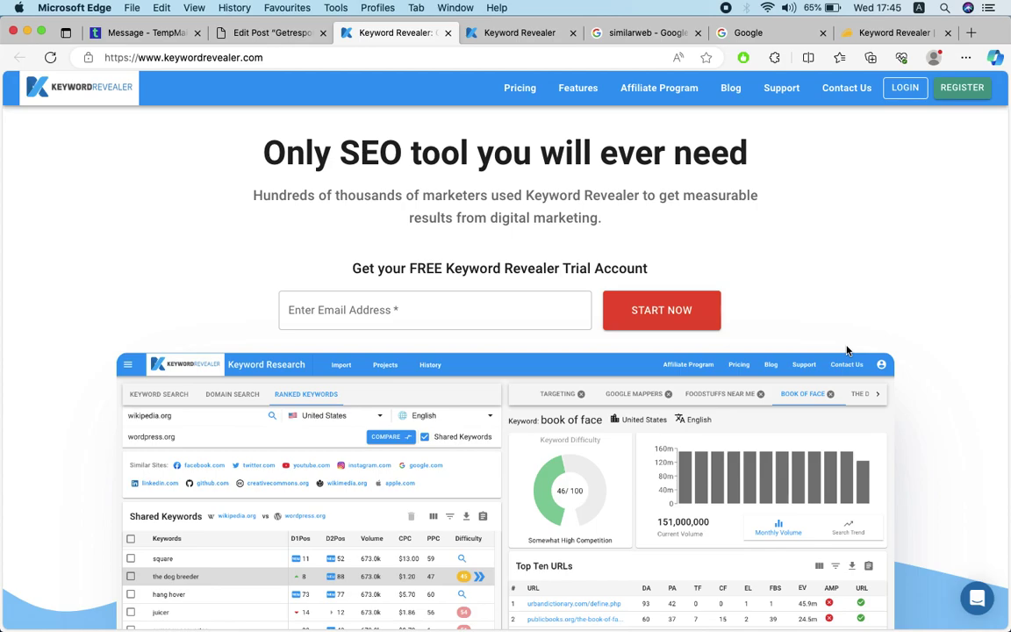
- Review the Keyword Revealer features section, from keyword research and brainstorming to rank tracking, site analysis and backlink analysis
click(575, 87)
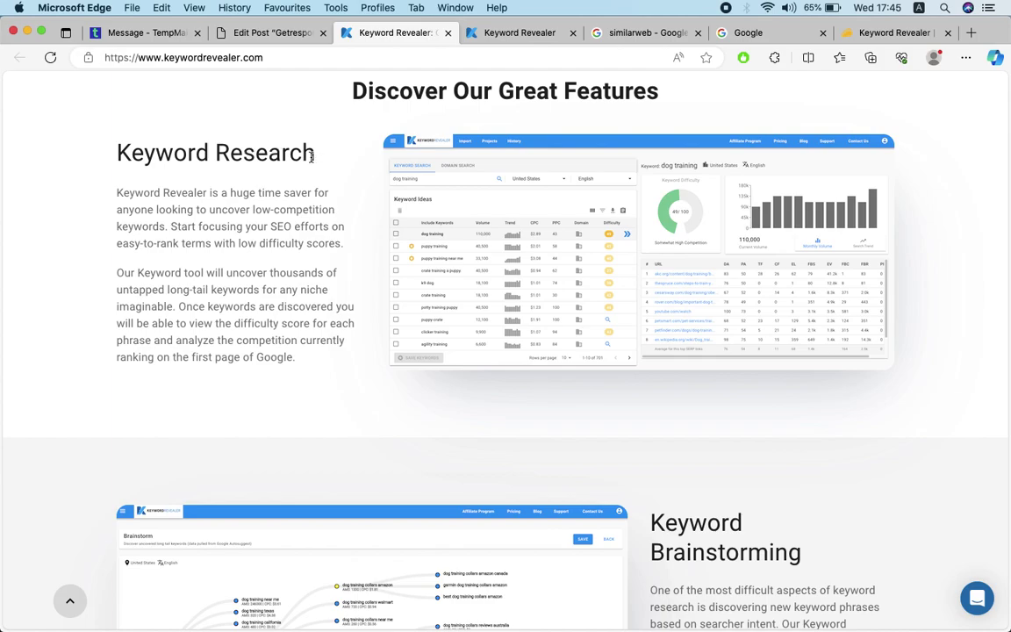
scroll(740, 235, down, 5)
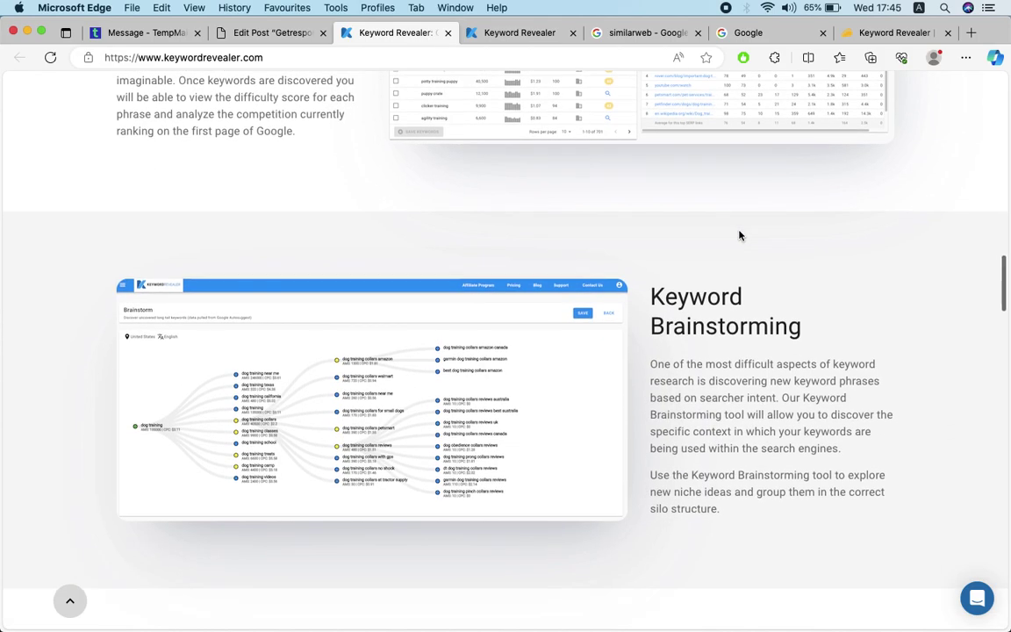
scroll(667, 297, down, 1)
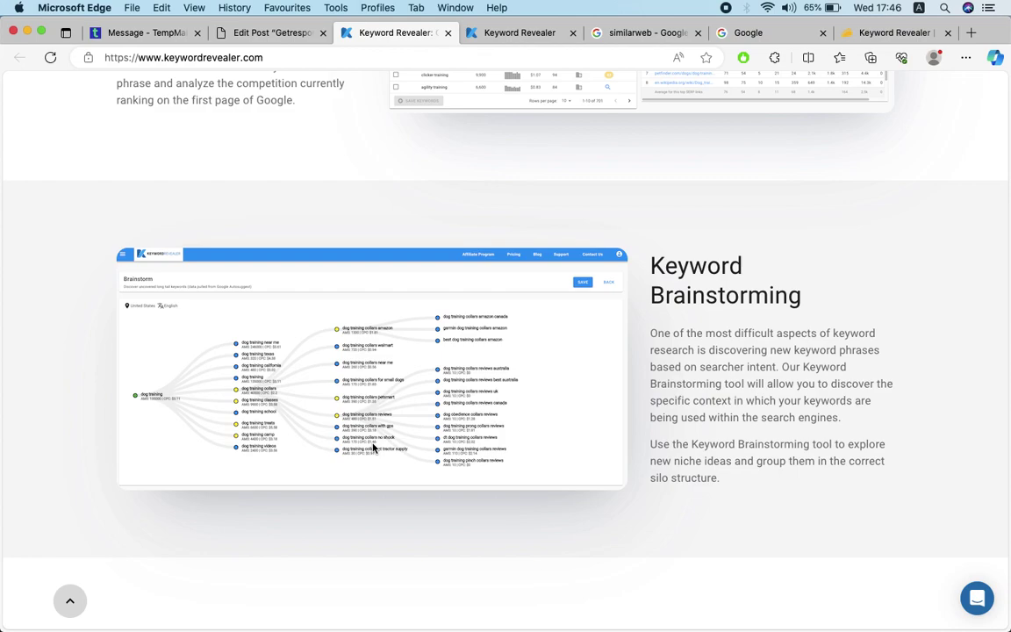
scroll(372, 448, down, 5)
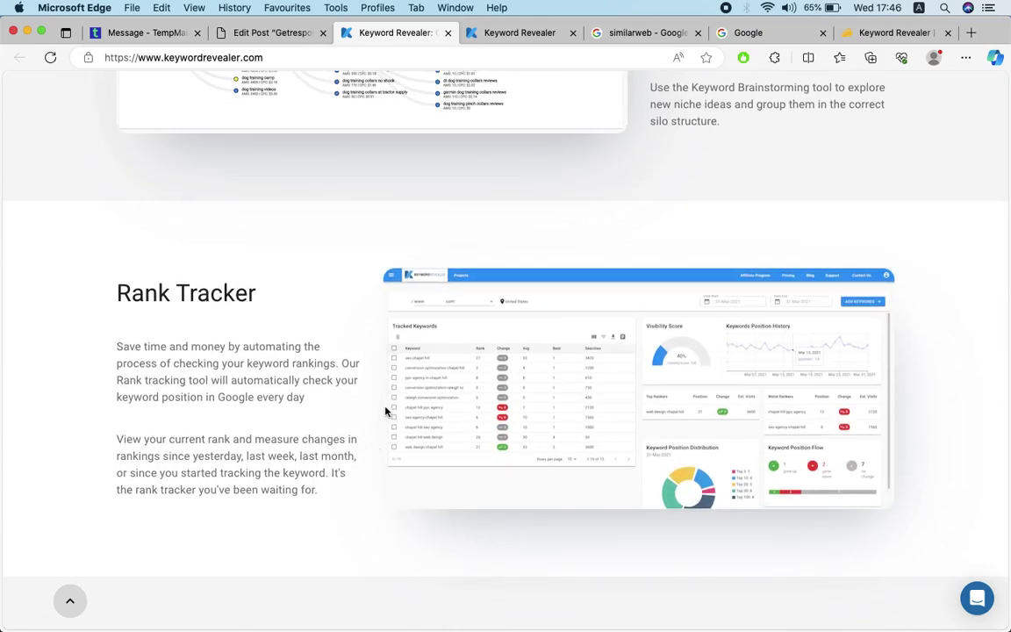
scroll(240, 353, down, 1)
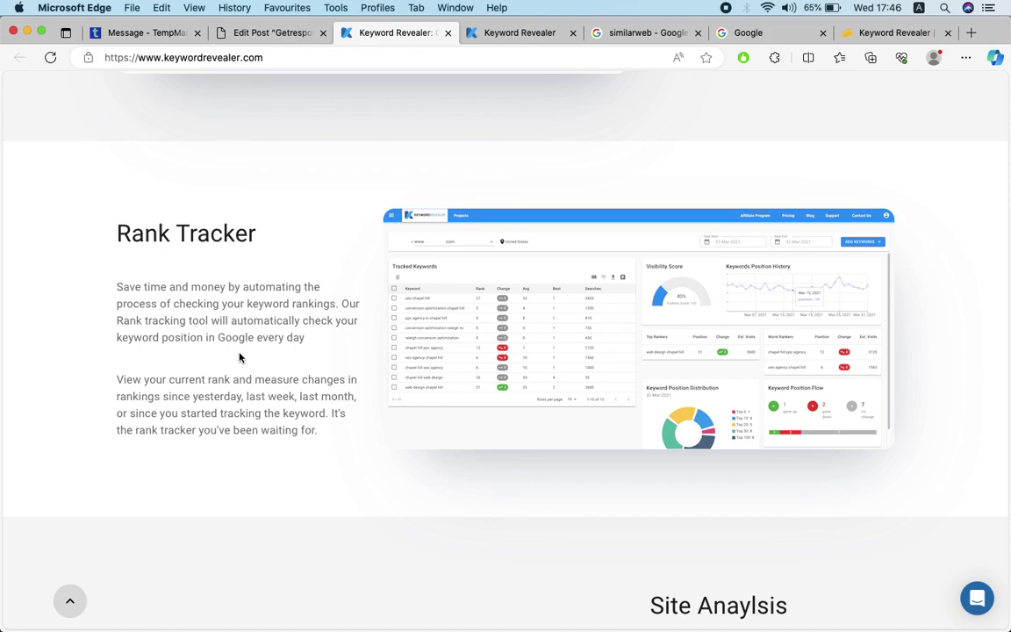
scroll(239, 357, down, 7)
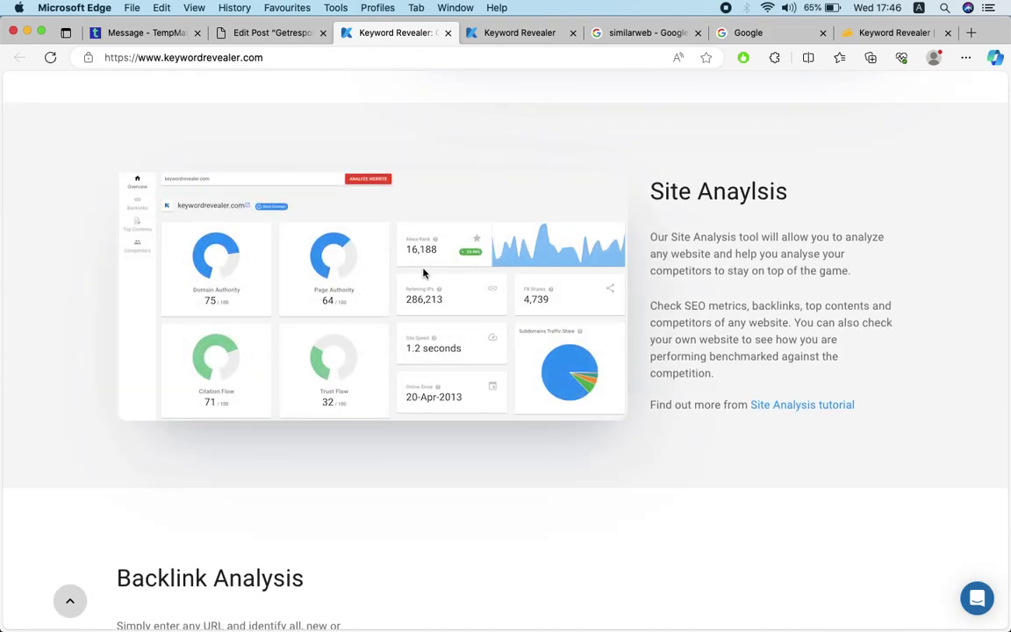
scroll(423, 273, down, 6)
scroll(351, 251, down, 4)
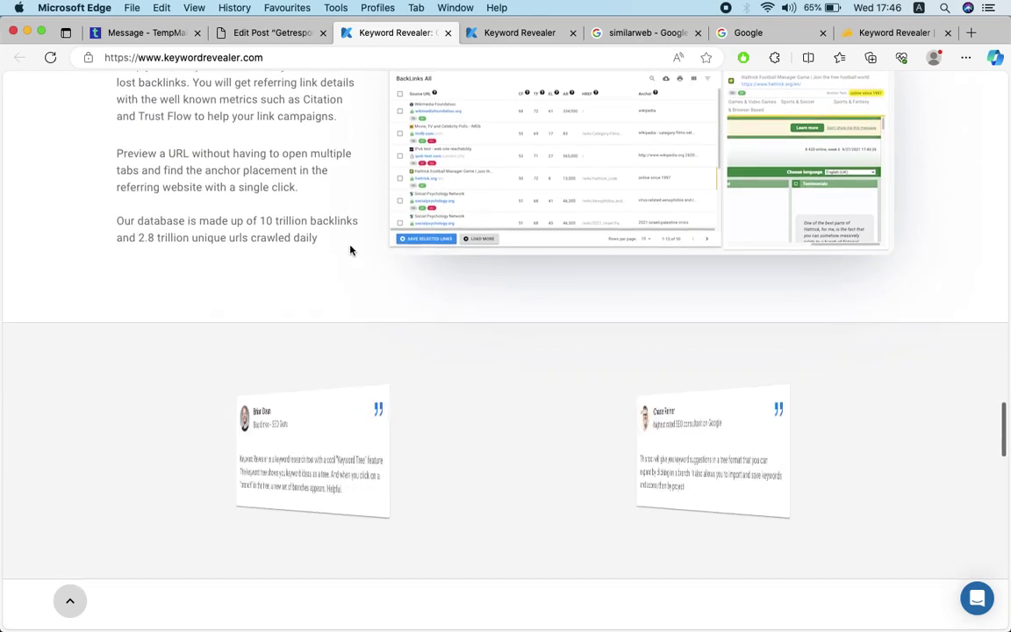
scroll(350, 250, down, 3)
scroll(350, 250, up, 15)
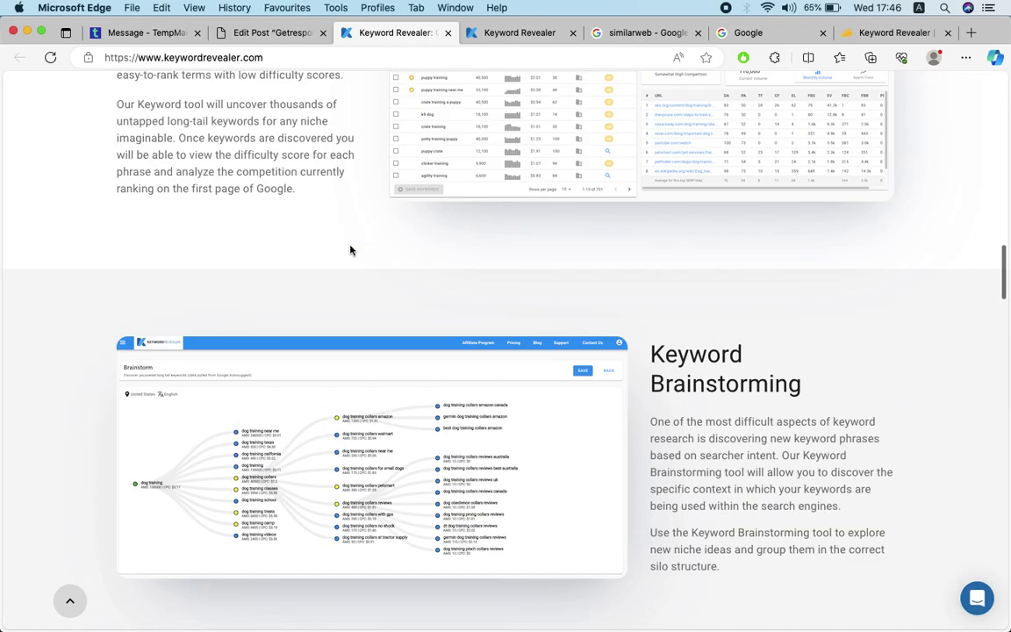
scroll(350, 250, up, 15)
scroll(350, 250, down, 3)
scroll(350, 251, down, 3)
scroll(350, 250, up, 10)
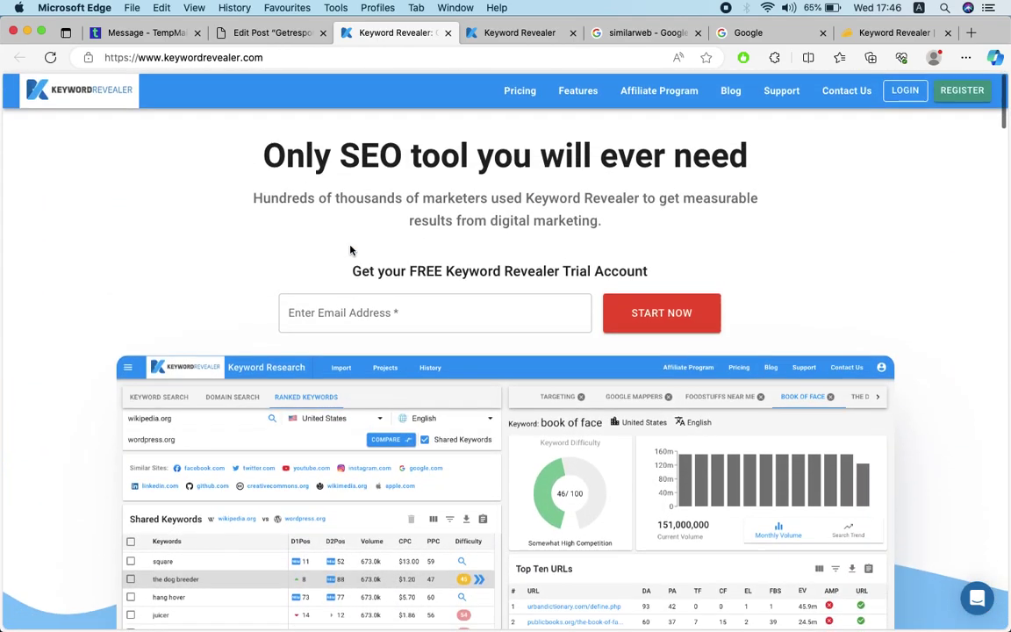
- Examine the Keyword Revealer pricing table comparing the Free, Basic, Pro and Elite plans, and return to the start of the home page
click(519, 89)
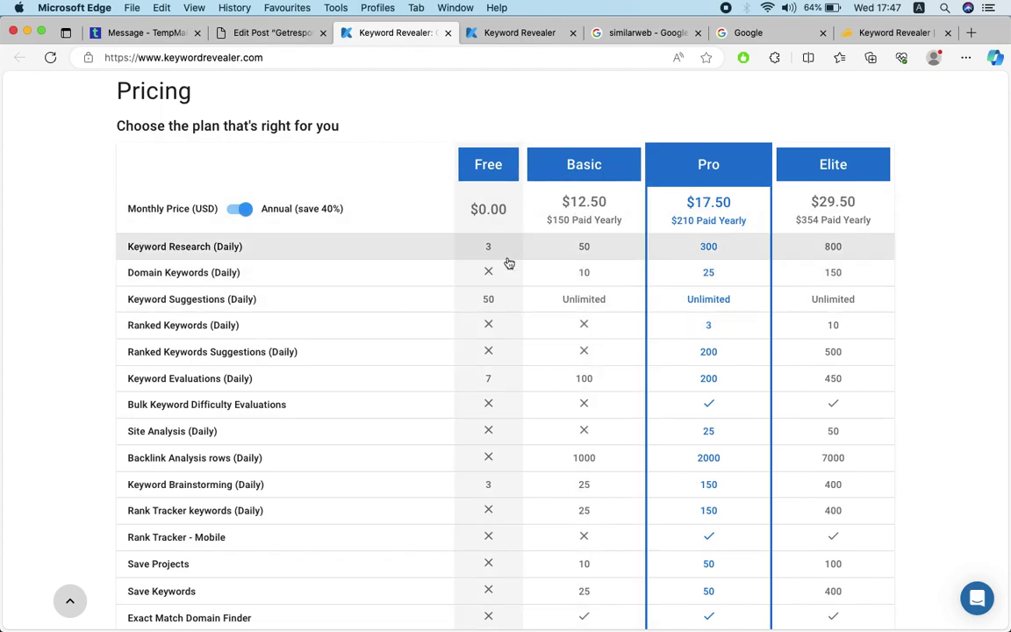
scroll(507, 262, up, 15)
scroll(507, 261, up, 15)
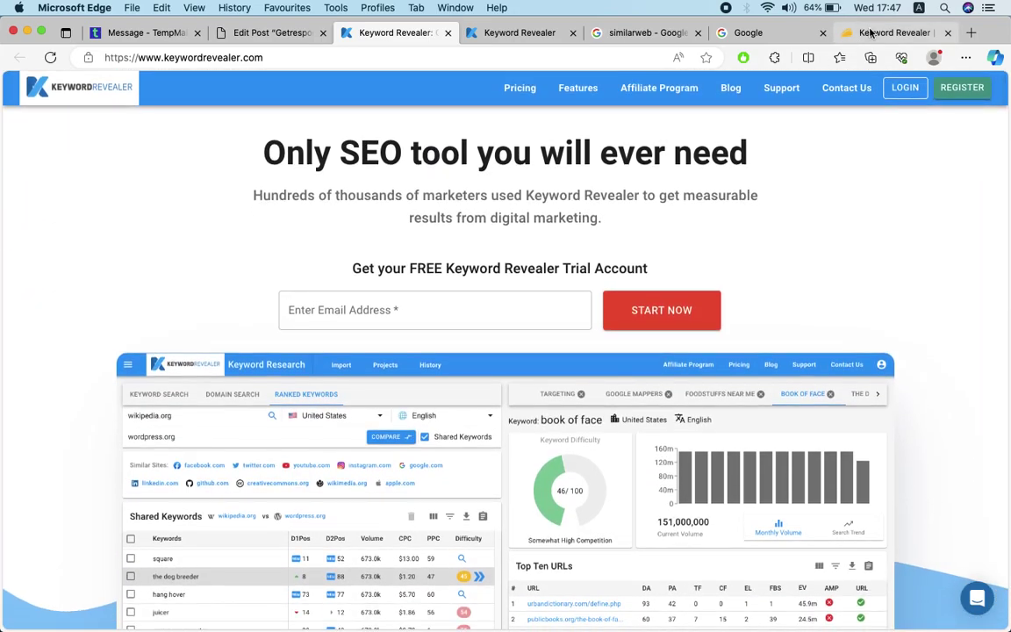
- Switch to the AppSumo product page for Keyword Revealer and examine the one-time purchase price of the deal
click(870, 33)
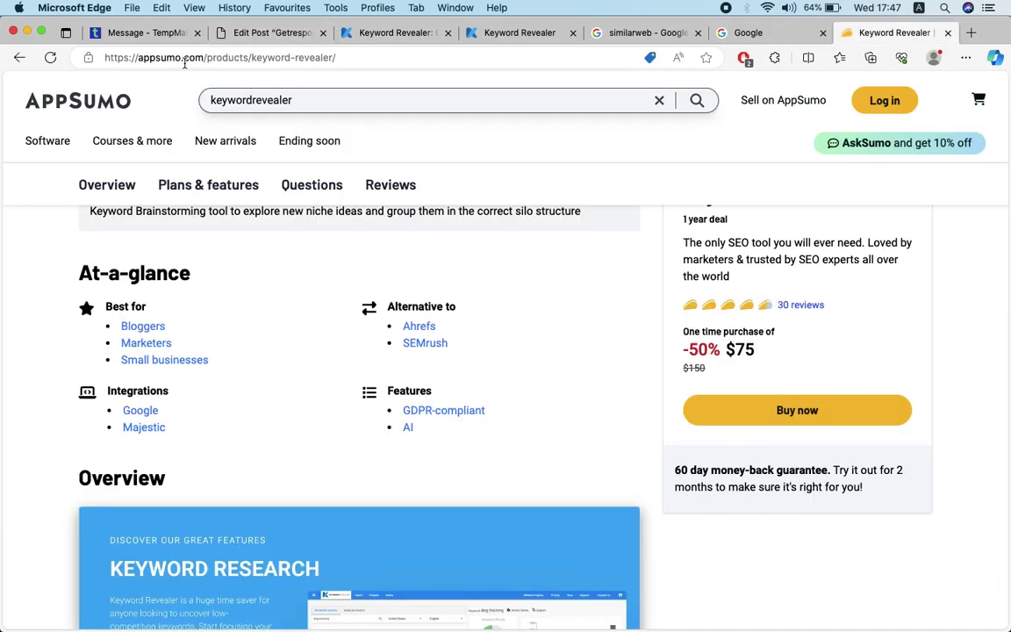
scroll(327, 354, up, 3)
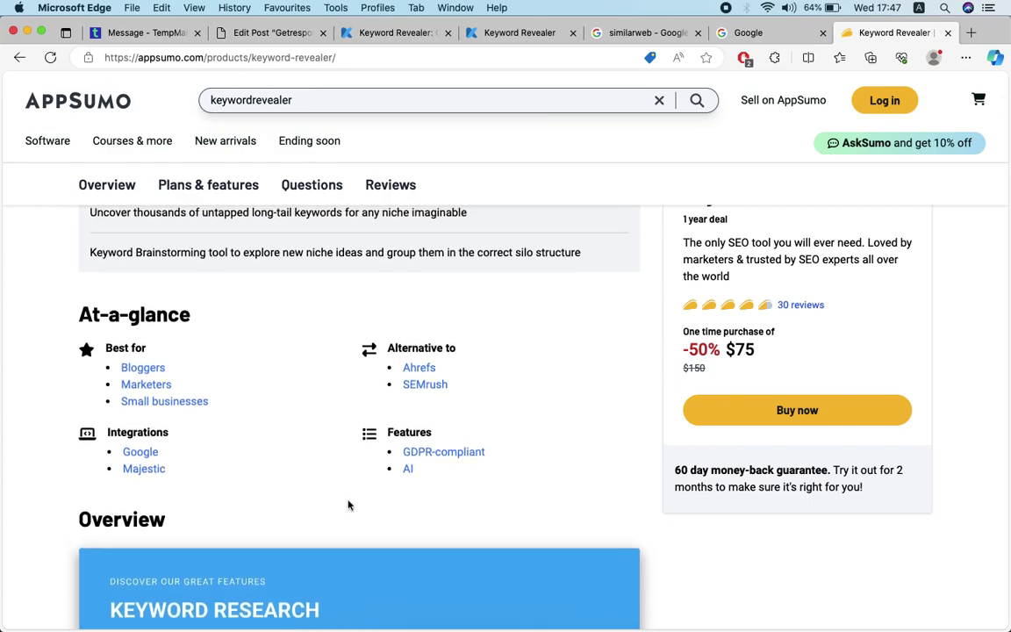
scroll(347, 505, up, 10)
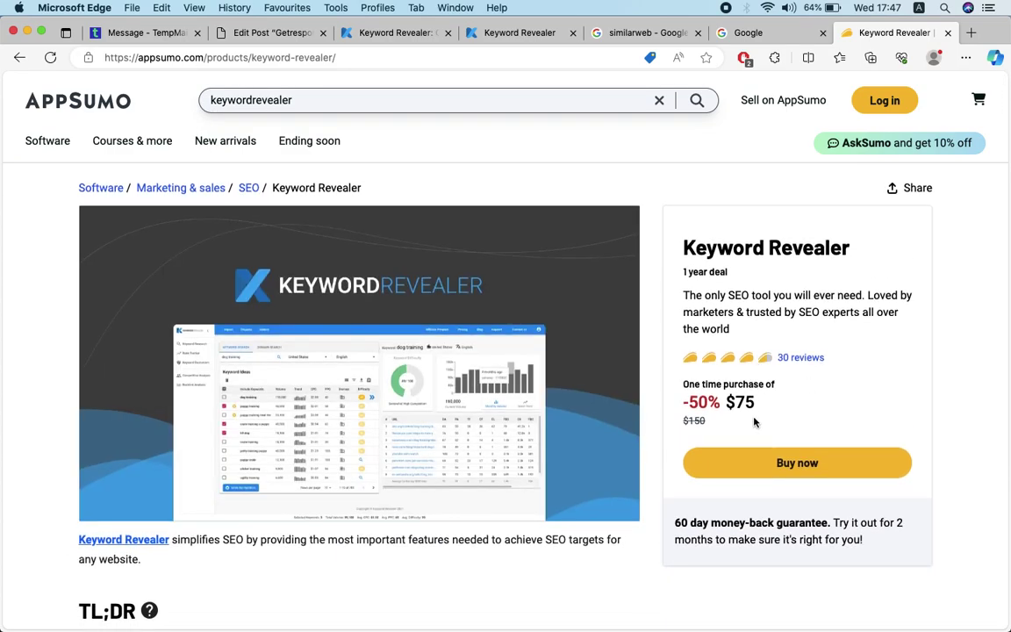
drag(762, 409, 734, 396)
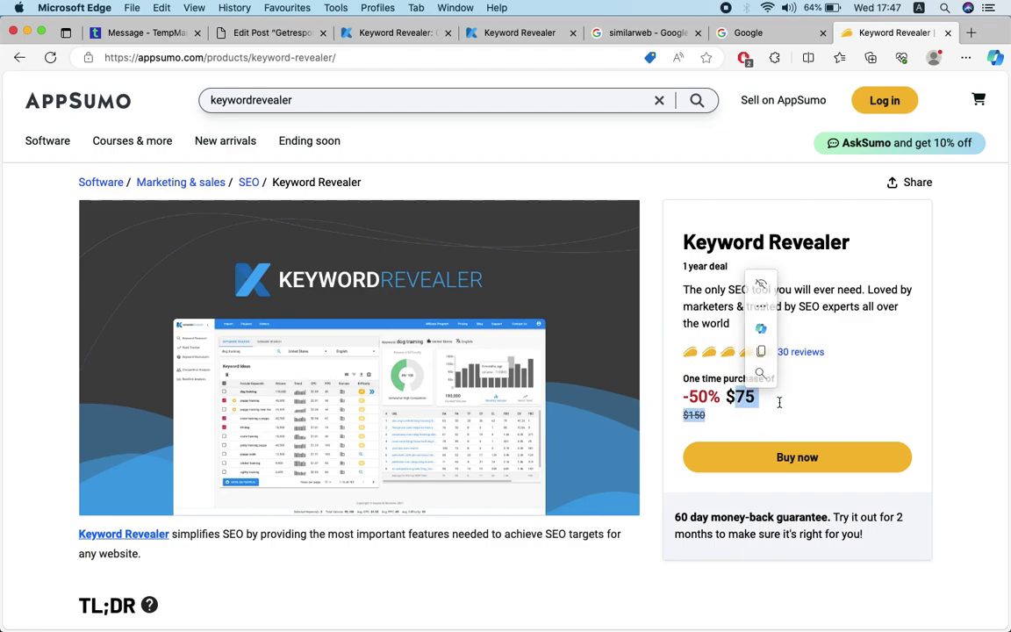
click(752, 395)
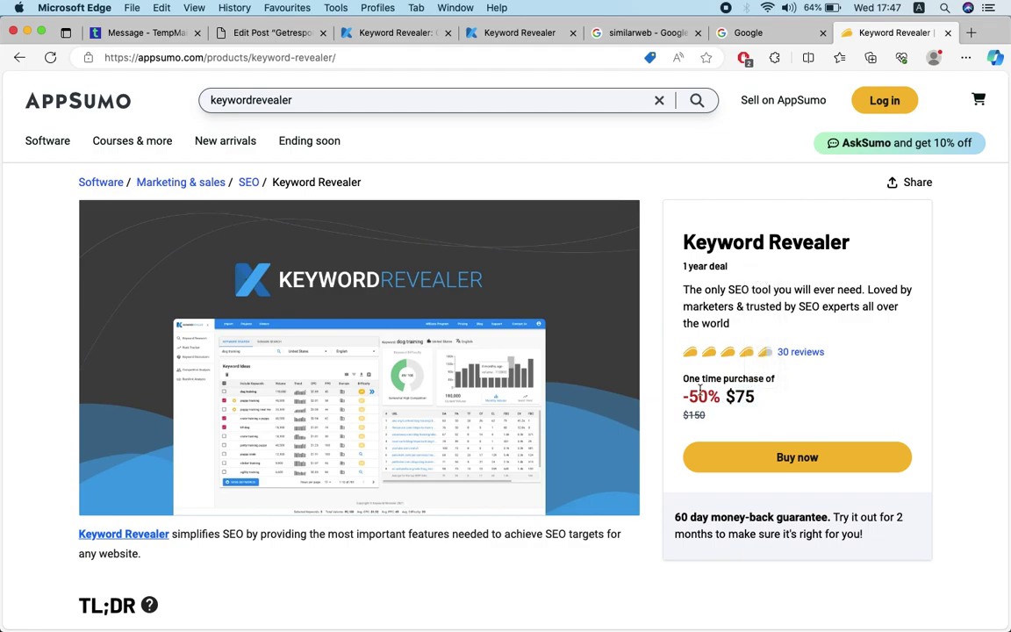
- Find the Keyword Revealer plan card in the AppSumo deal's plans and features section
scroll(388, 495, down, 20)
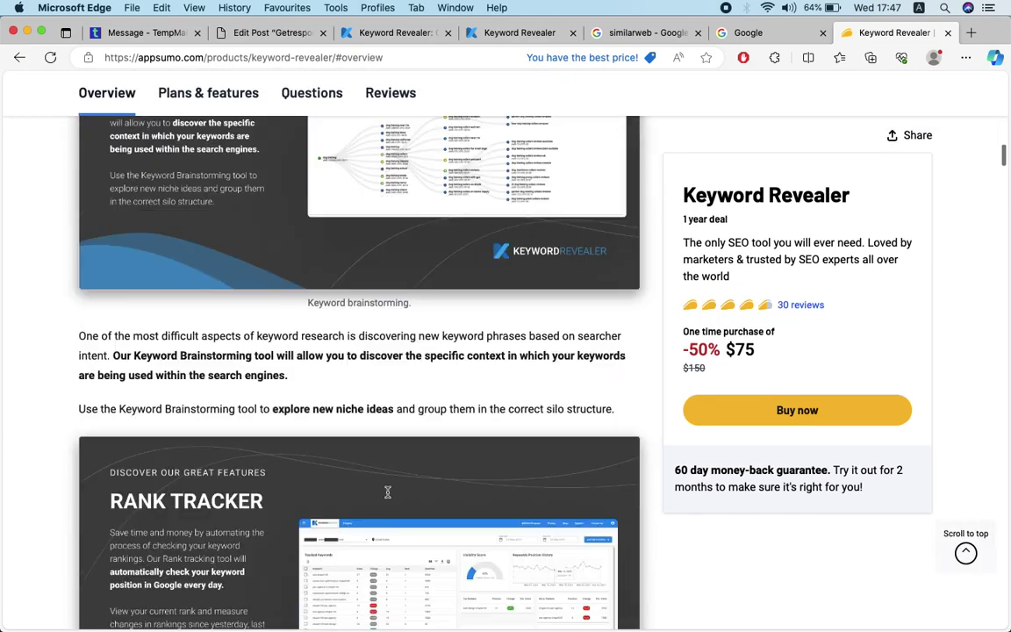
scroll(388, 494, down, 15)
scroll(389, 496, up, 3)
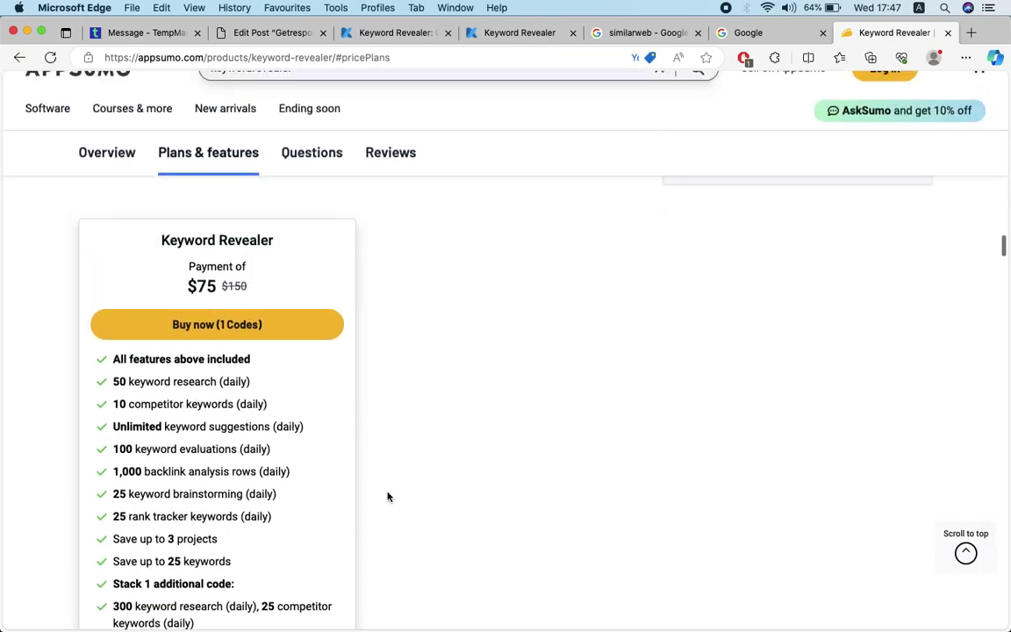
scroll(388, 496, up, 2)
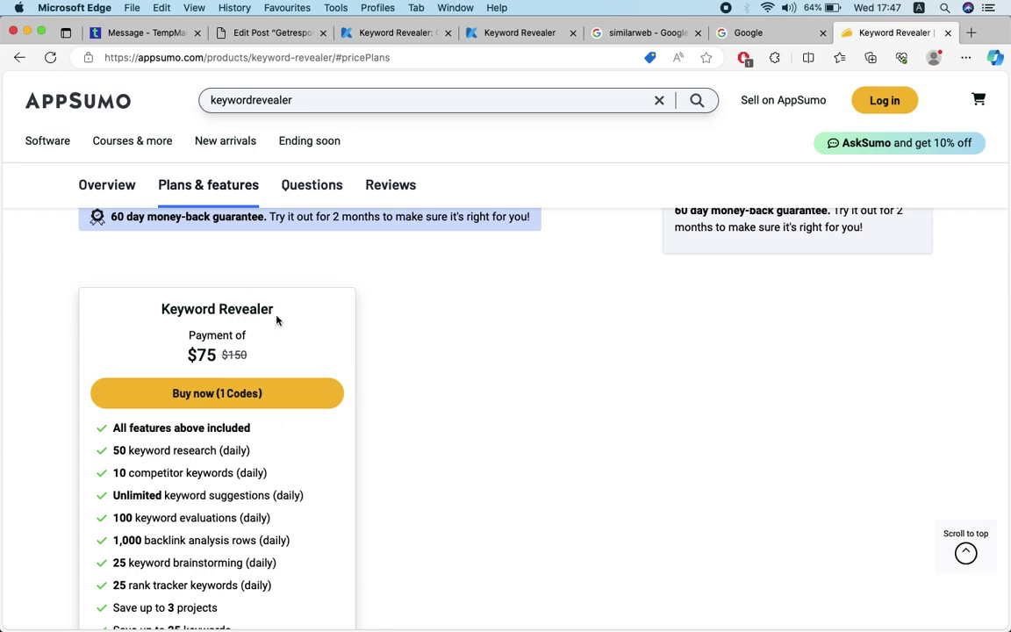
triple_click(259, 309)
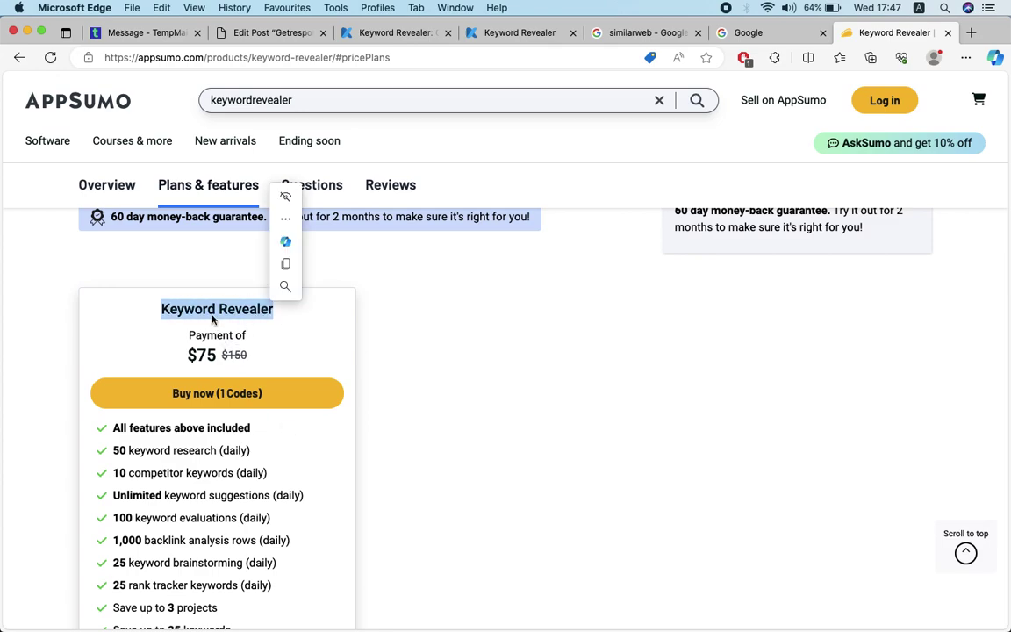
scroll(156, 386, down, 2)
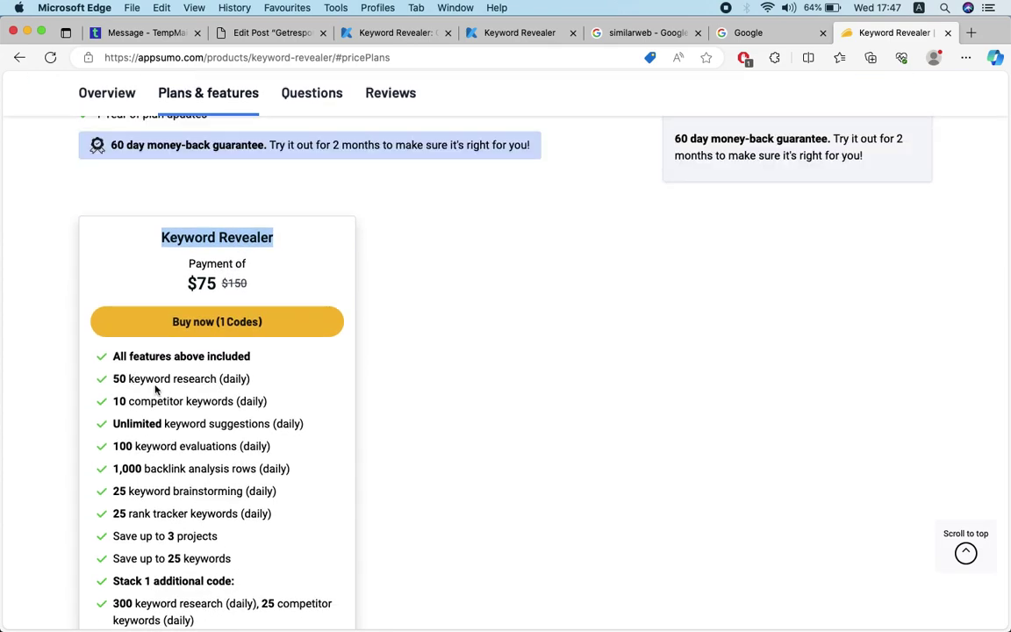
- Read the plan's daily limits for keyword research and competitor keywords, plus the extras from stacking one additional code
drag(114, 378, 252, 378)
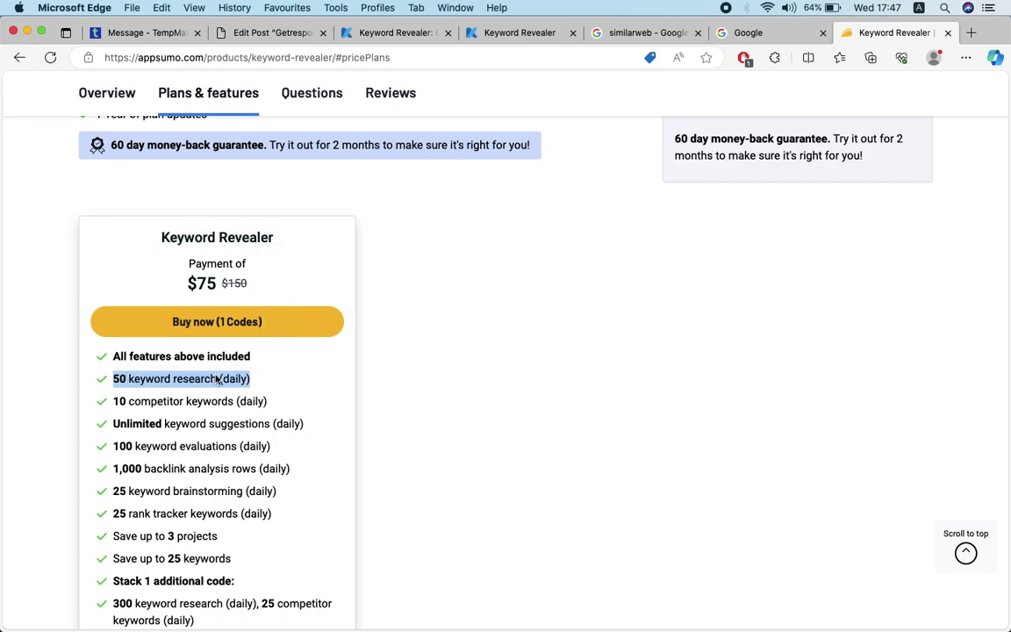
drag(113, 400, 234, 401)
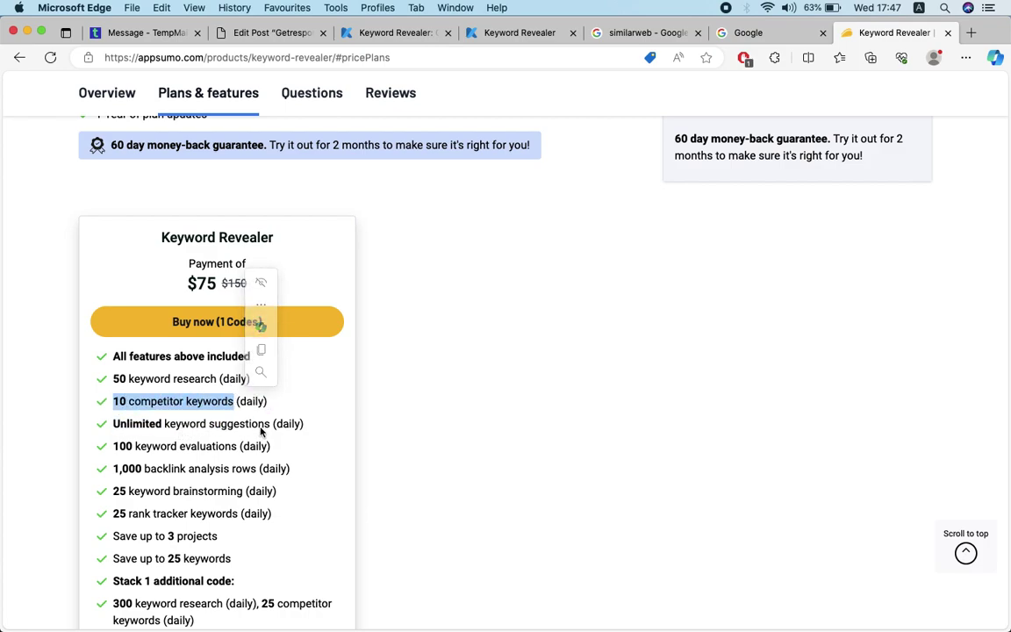
scroll(172, 462, down, 3)
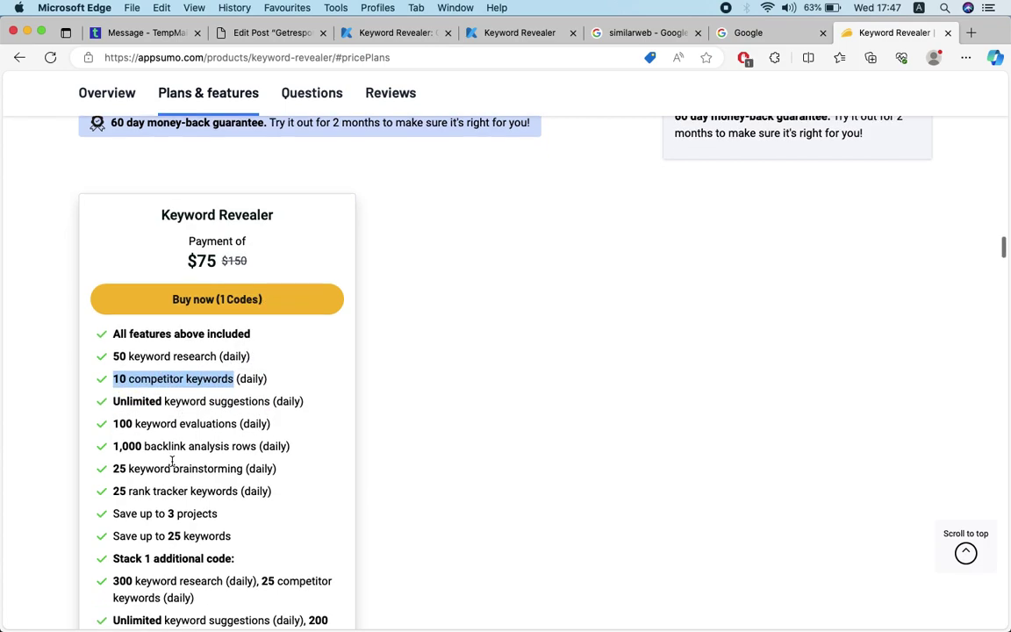
scroll(191, 401, down, 5)
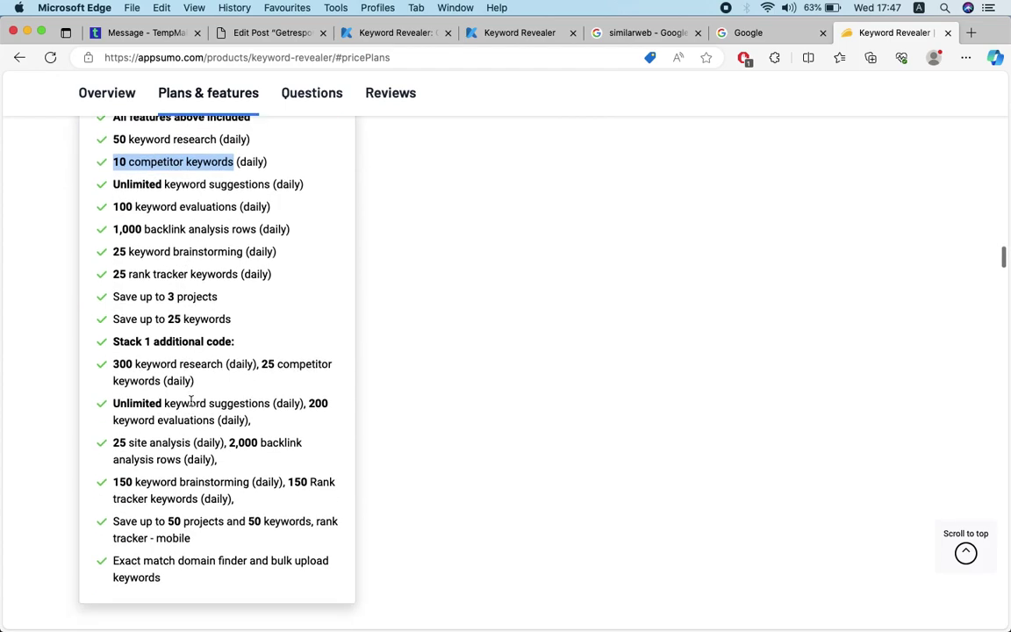
scroll(193, 404, up, 4)
scroll(190, 404, up, 7)
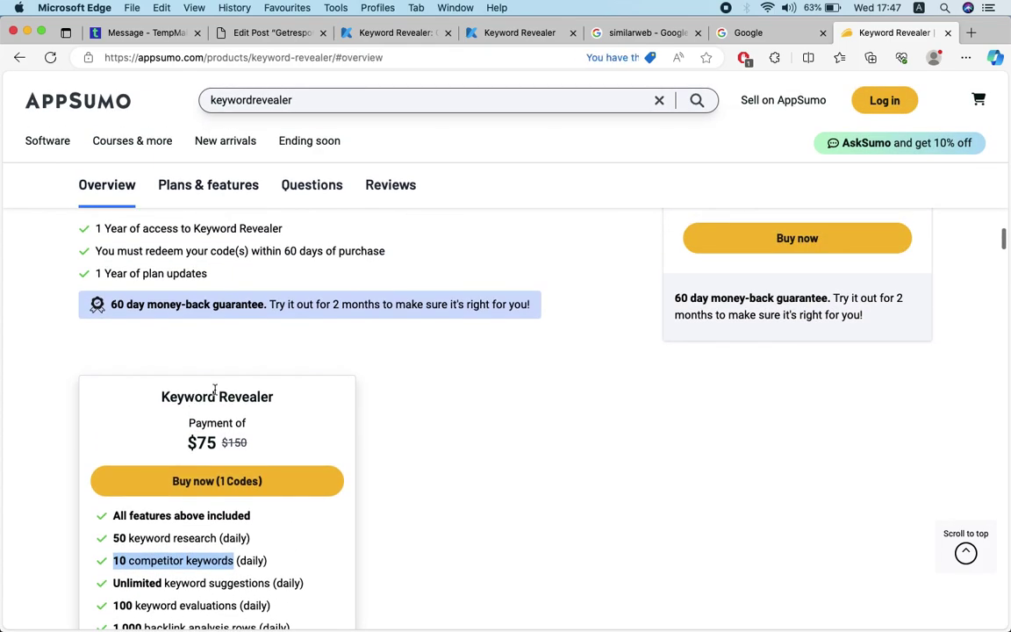
double_click(220, 398)
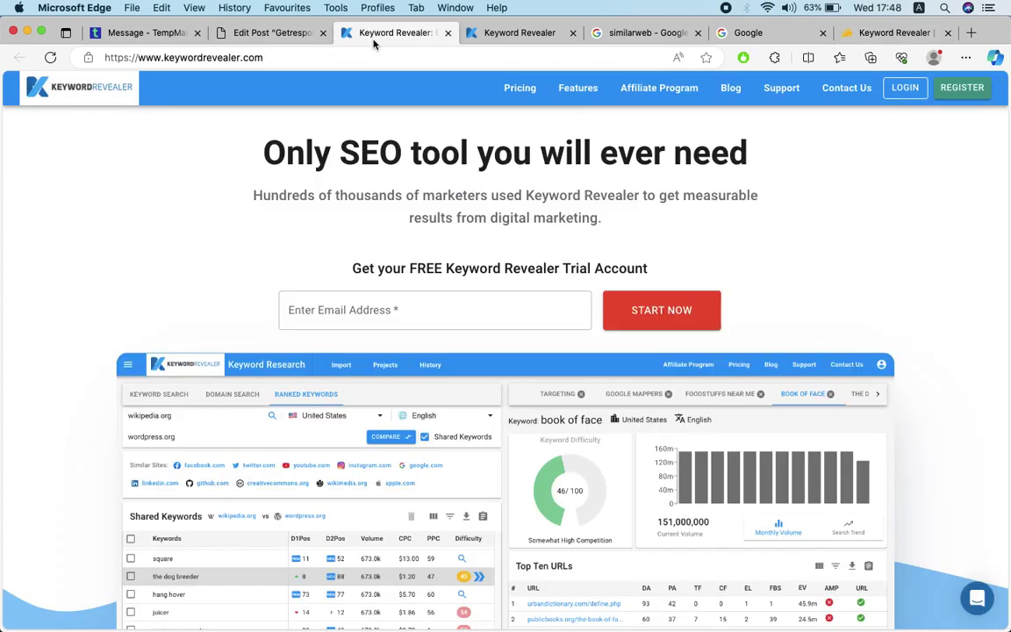
- Open the logged-in Keyword Revealer dashboard, expand its navigation, view Keyword Brainstorm and return to Keyword Research
click(391, 33)
click(523, 41)
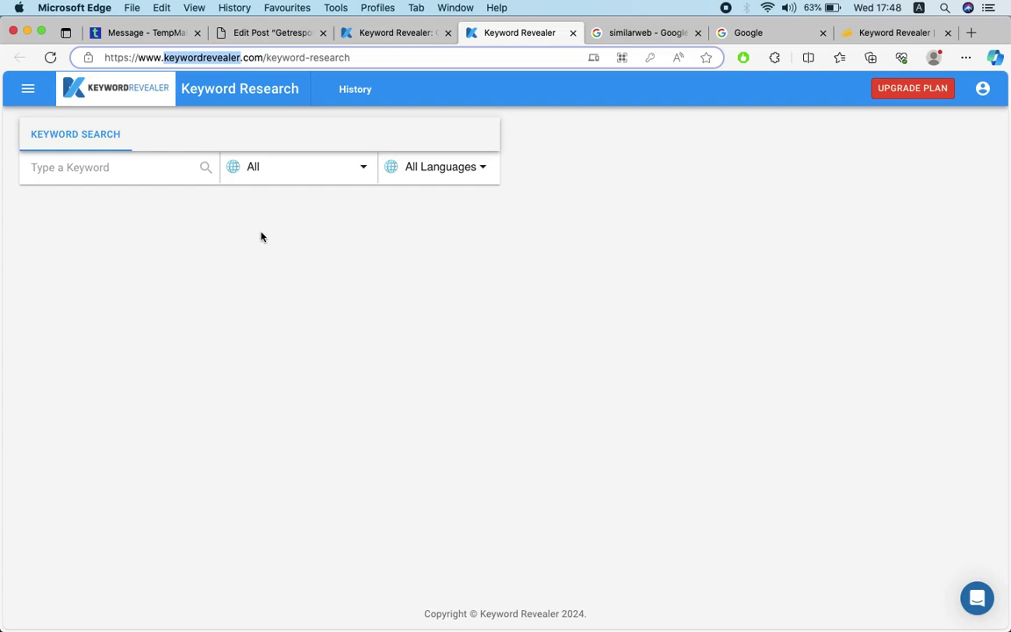
click(27, 91)
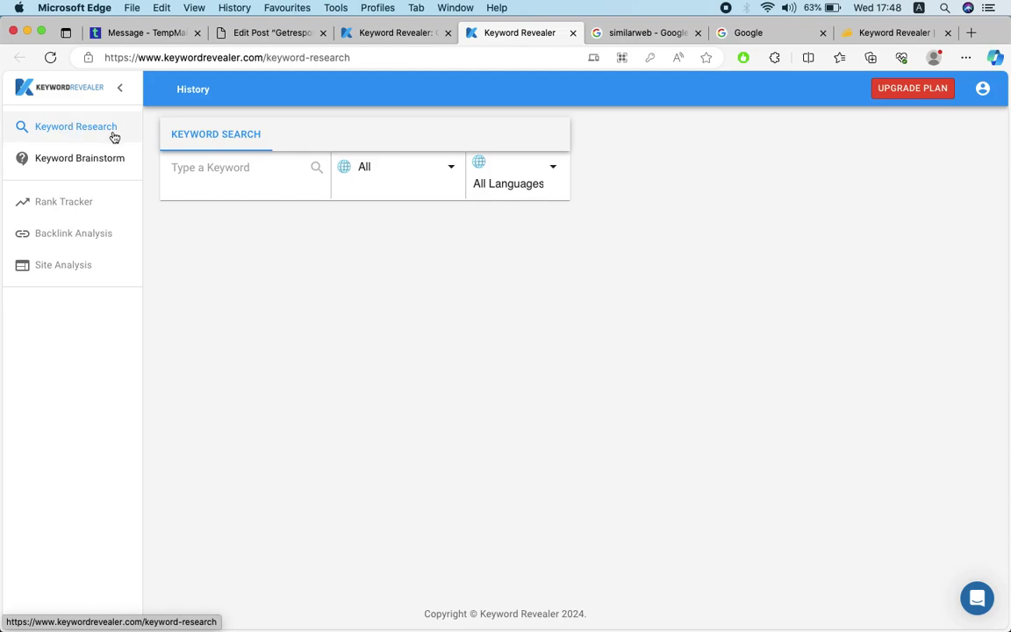
click(94, 169)
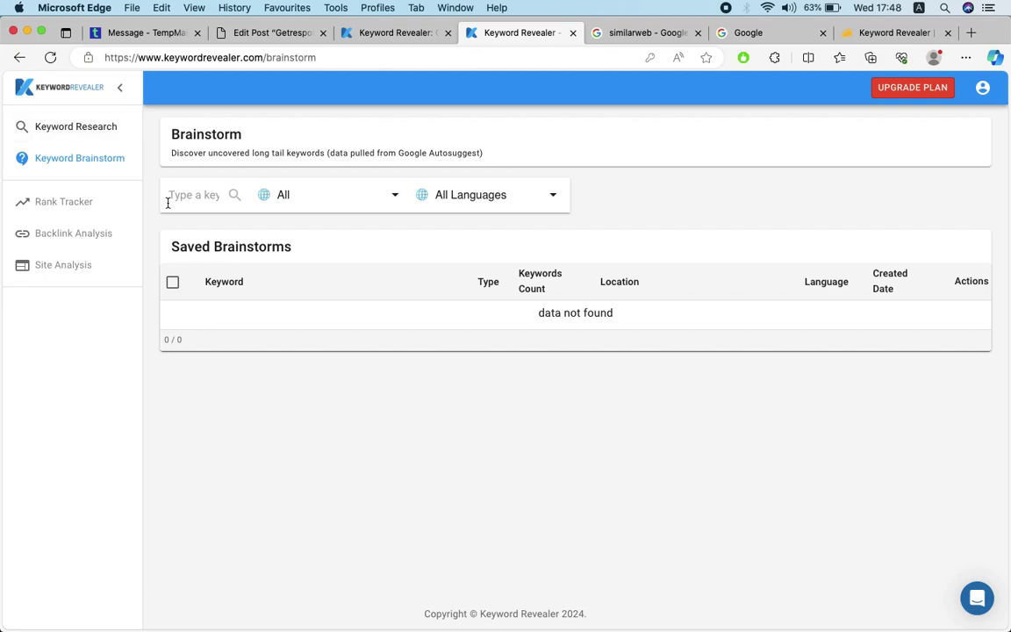
click(78, 130)
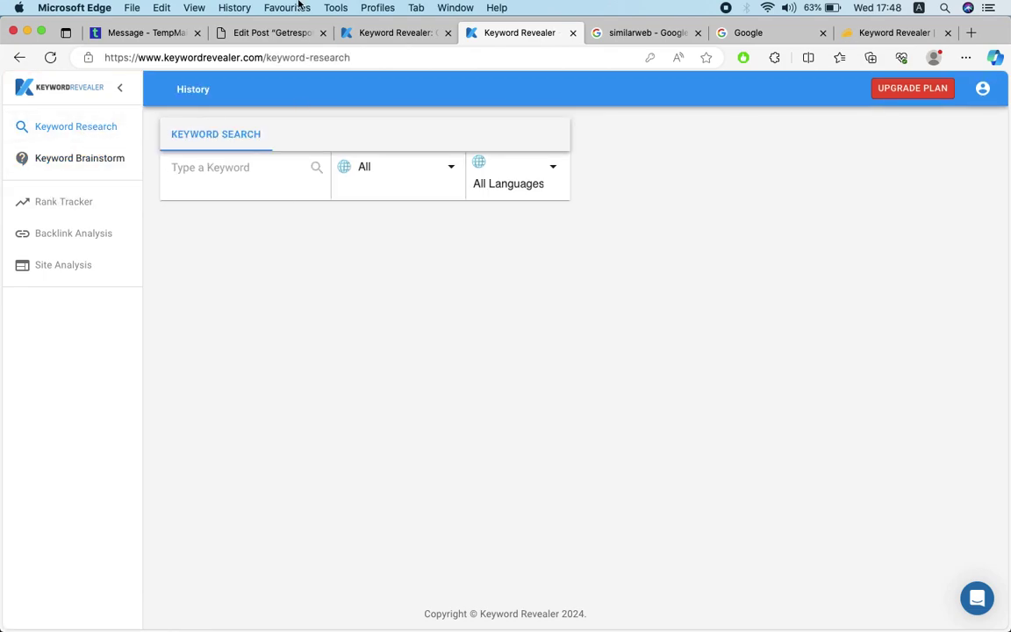
- Switch to the WordPress post editor and check the keyword "Getresponse" in the post title
click(272, 33)
double_click(240, 180)
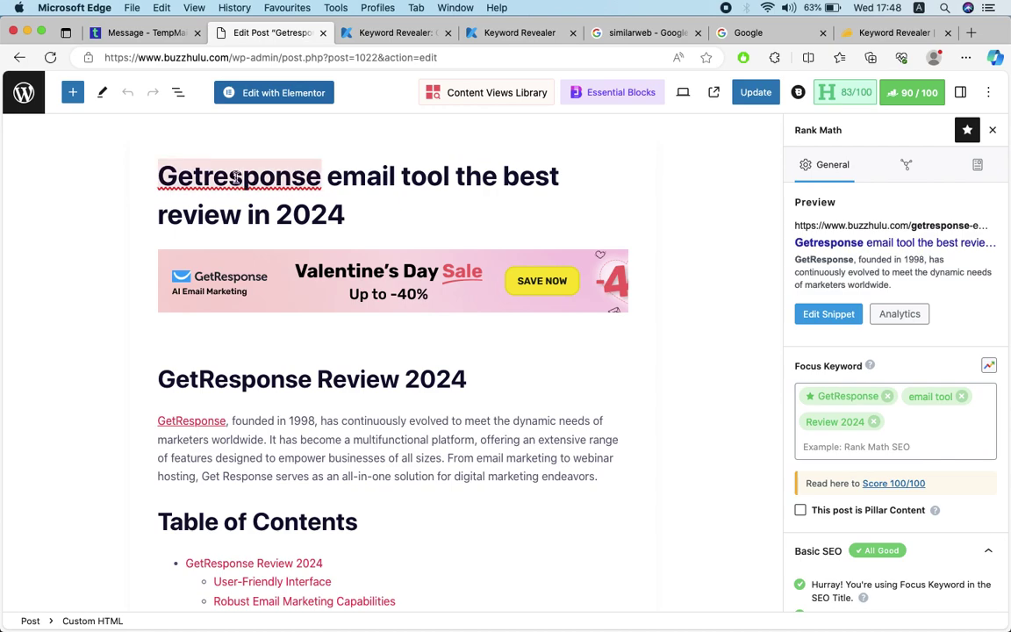
click(235, 178)
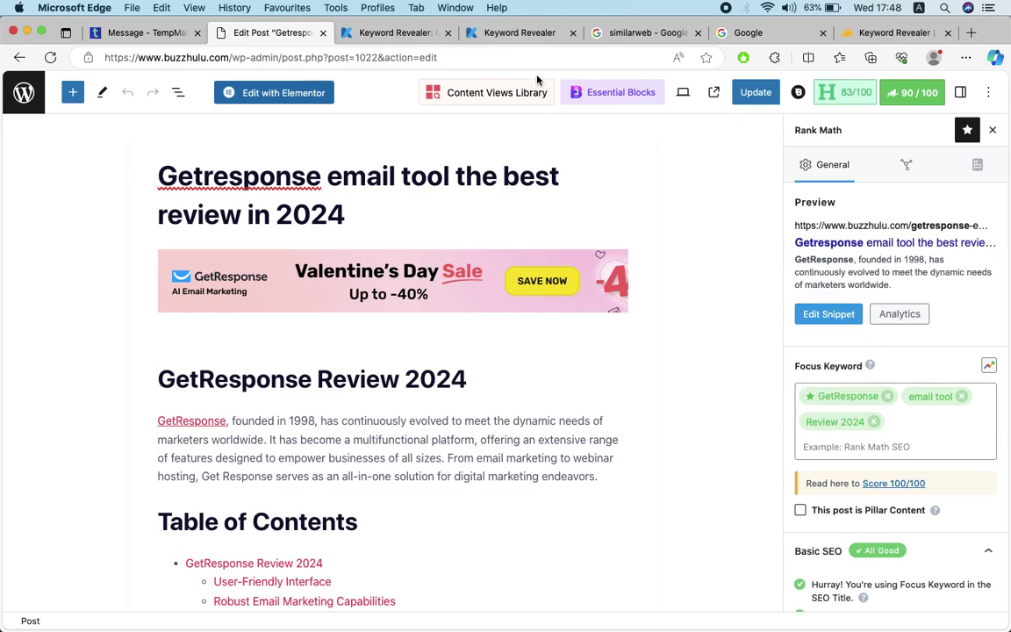
- Close the Keyword Revealer home page and return to the Getresponse post in the WordPress editor
click(417, 35)
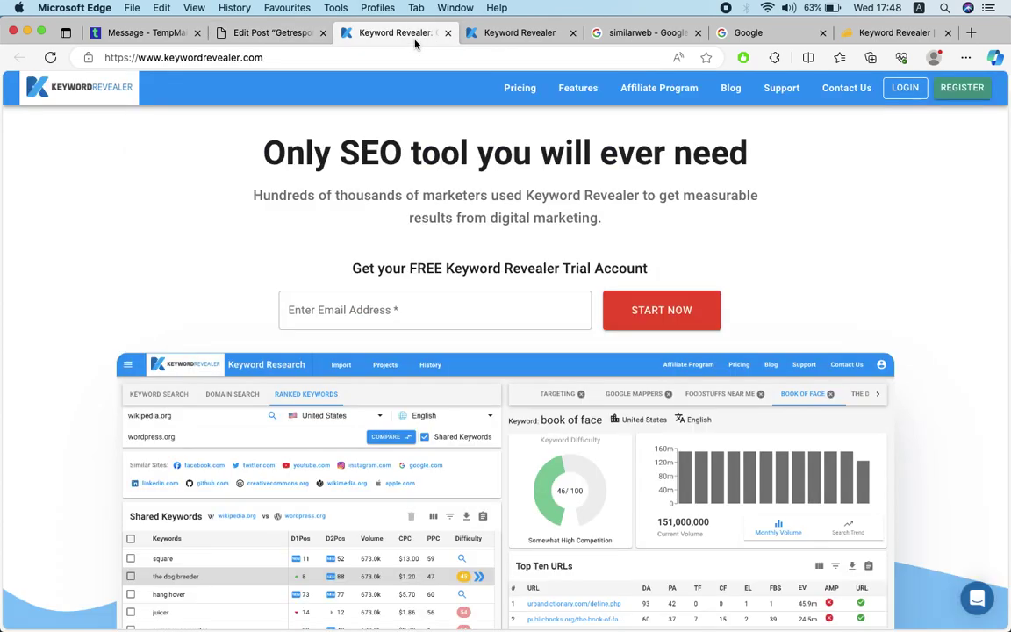
click(447, 32)
click(273, 33)
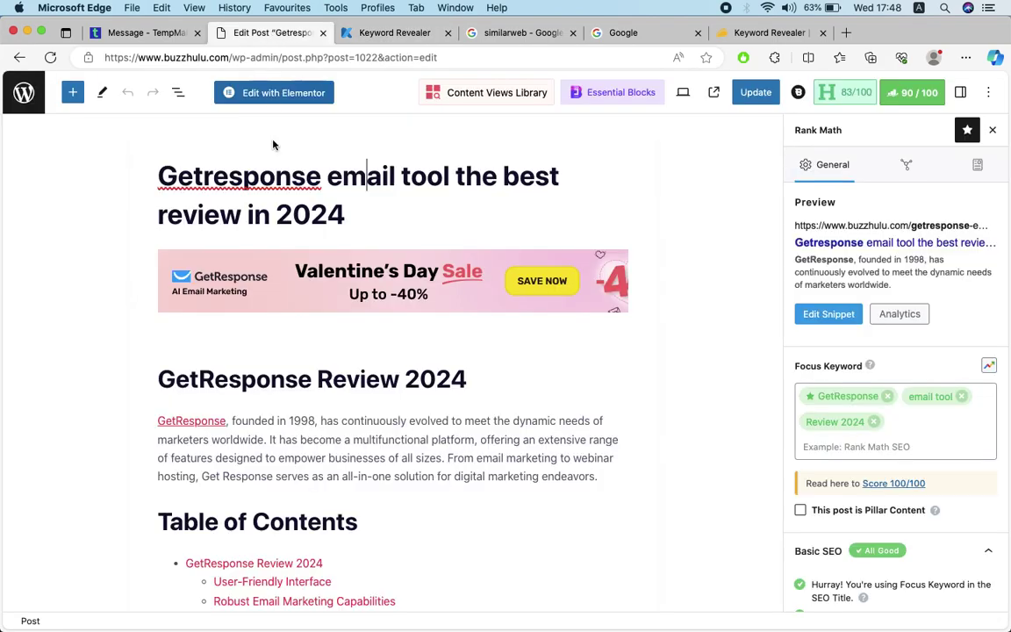
- Switch to the Keyword Revealer keyword research page and enter "email marketing" as the keyword
click(422, 34)
click(228, 174)
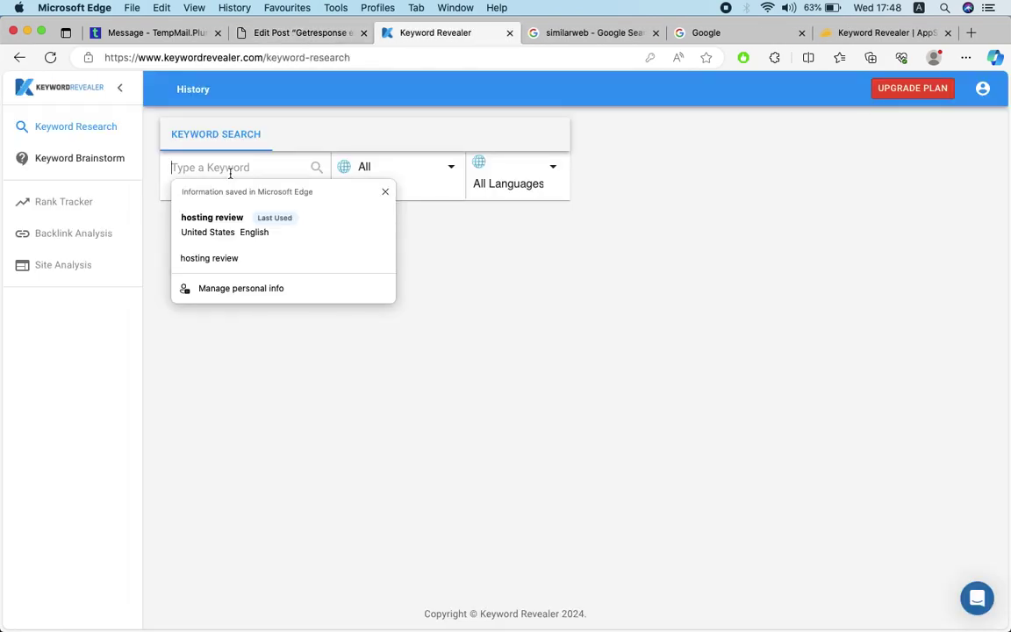
key(Escape)
text(e)
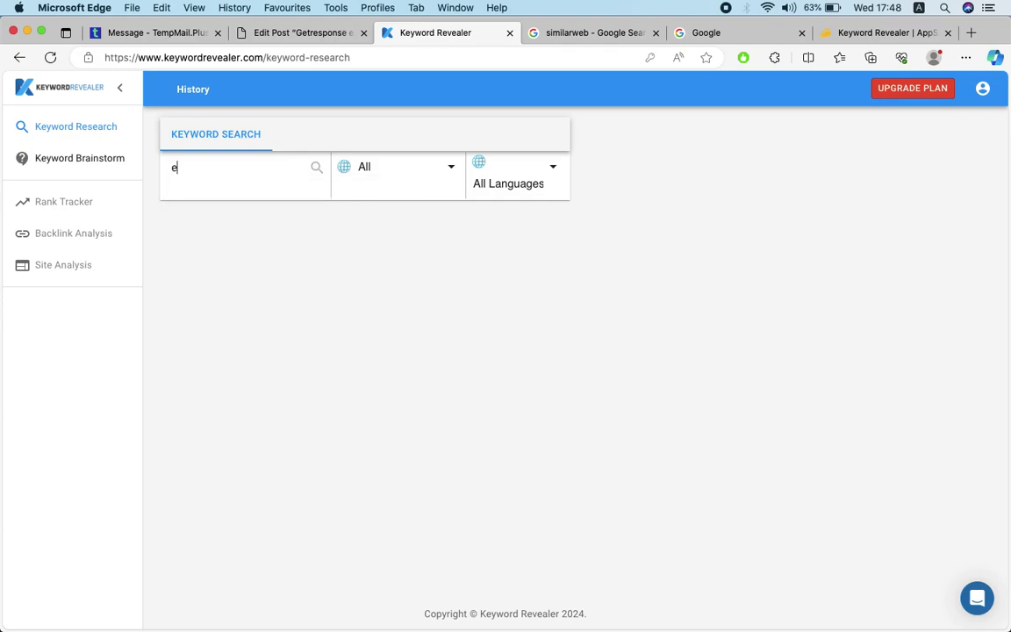
text(mail marketing)
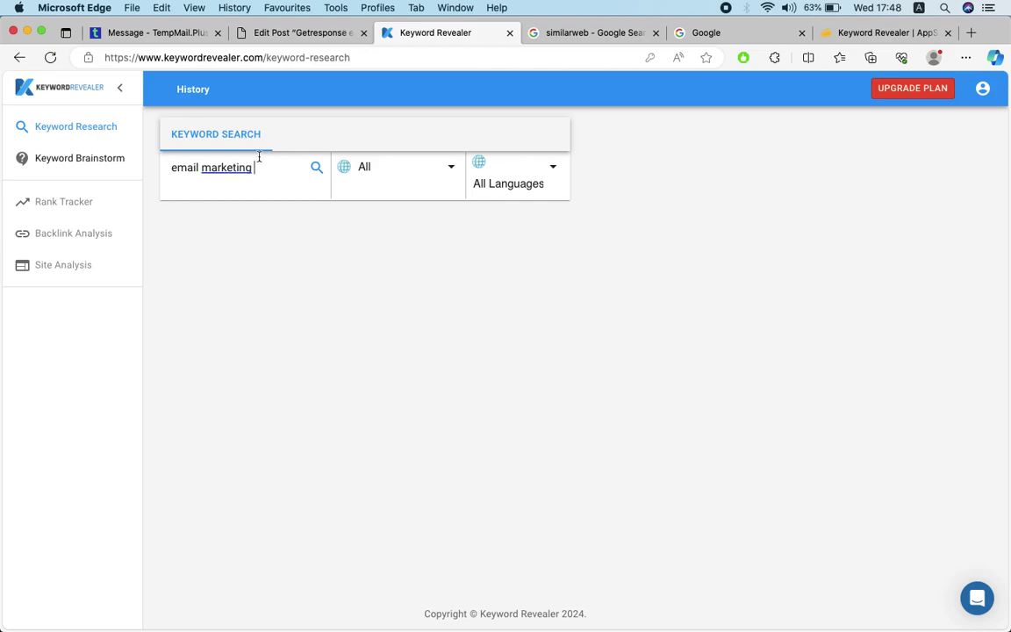
click(401, 168)
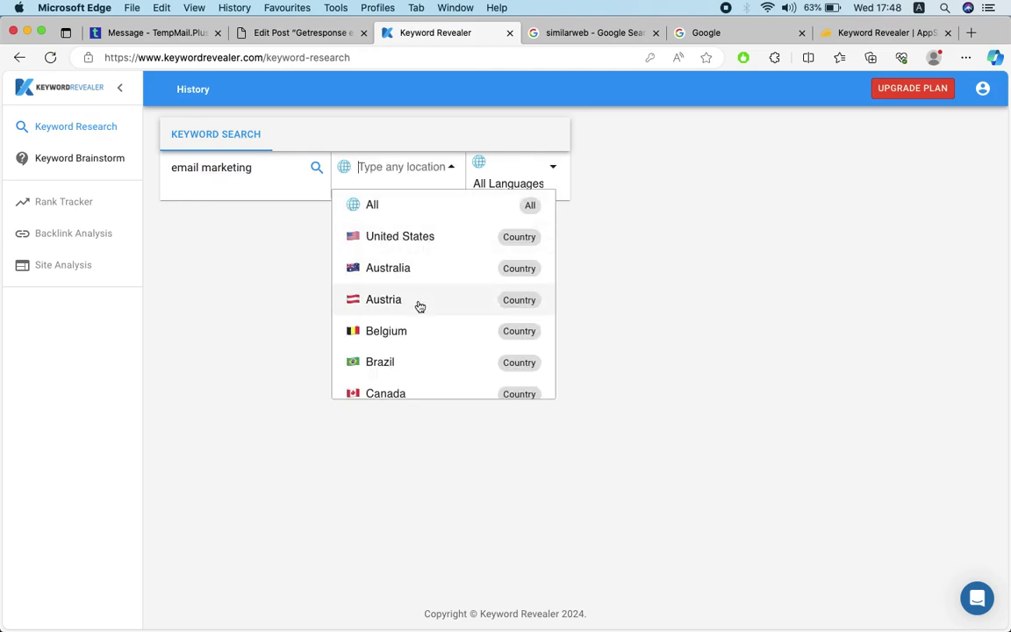
scroll(418, 304, down, 10)
text(mor)
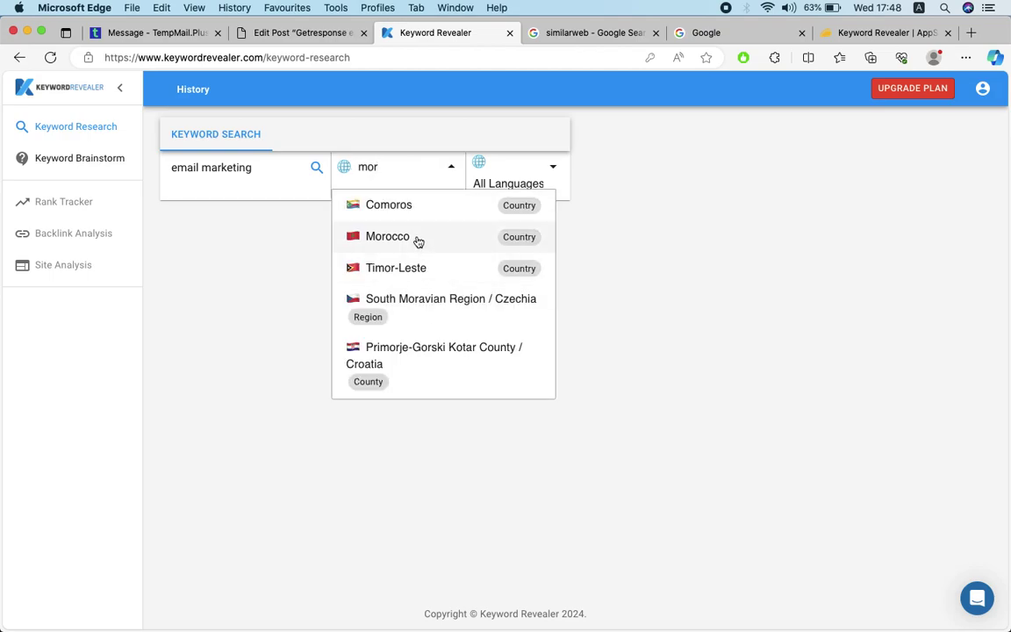
double_click(396, 170)
key(BackSpace)
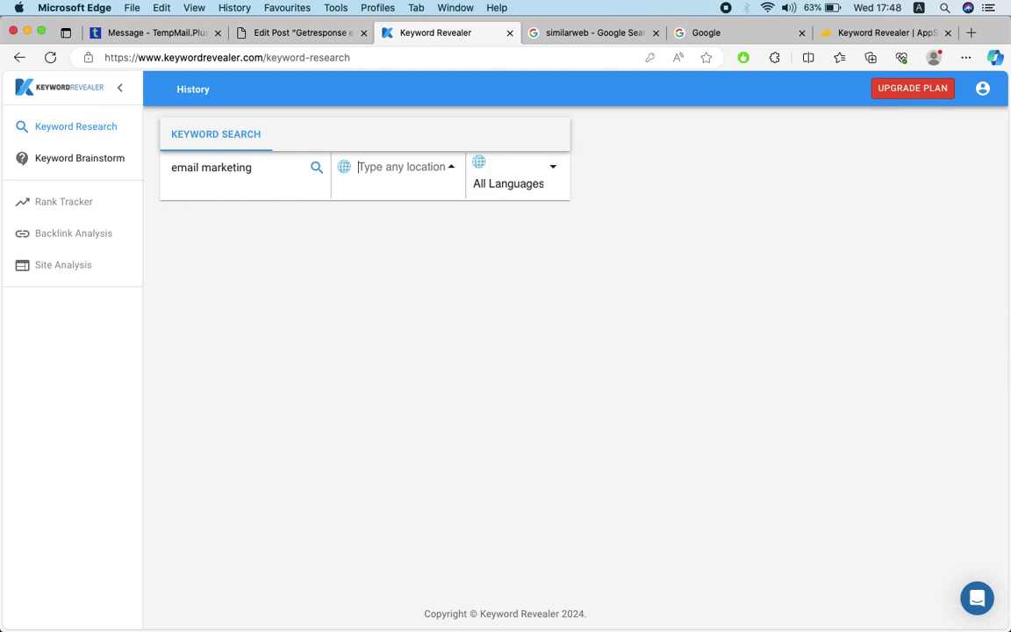
click(451, 168)
- Set the search language to English and run the keyword search for all locations
click(526, 178)
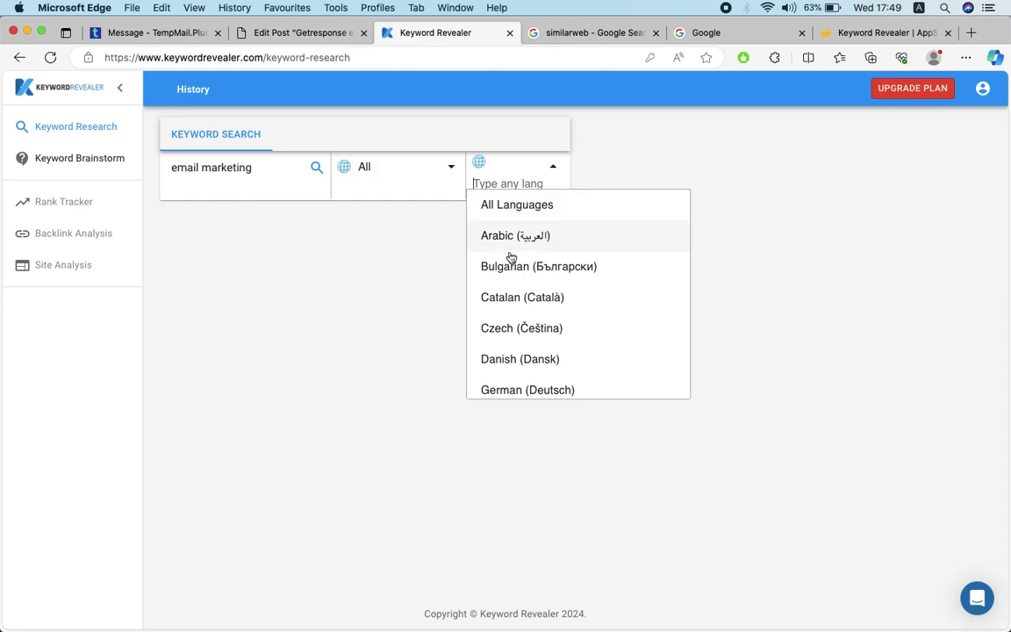
text(eng)
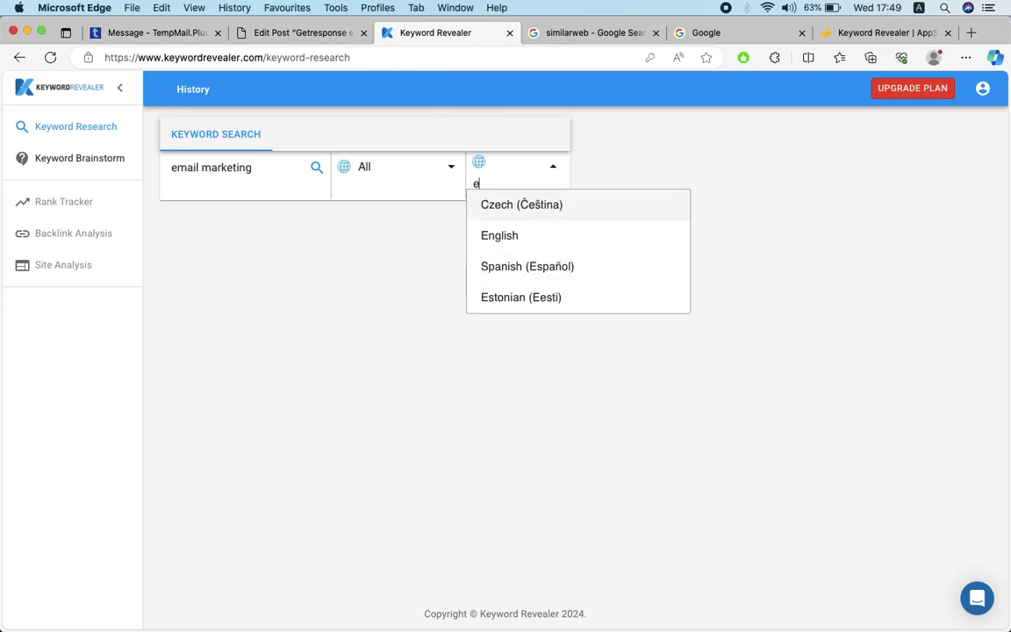
click(531, 207)
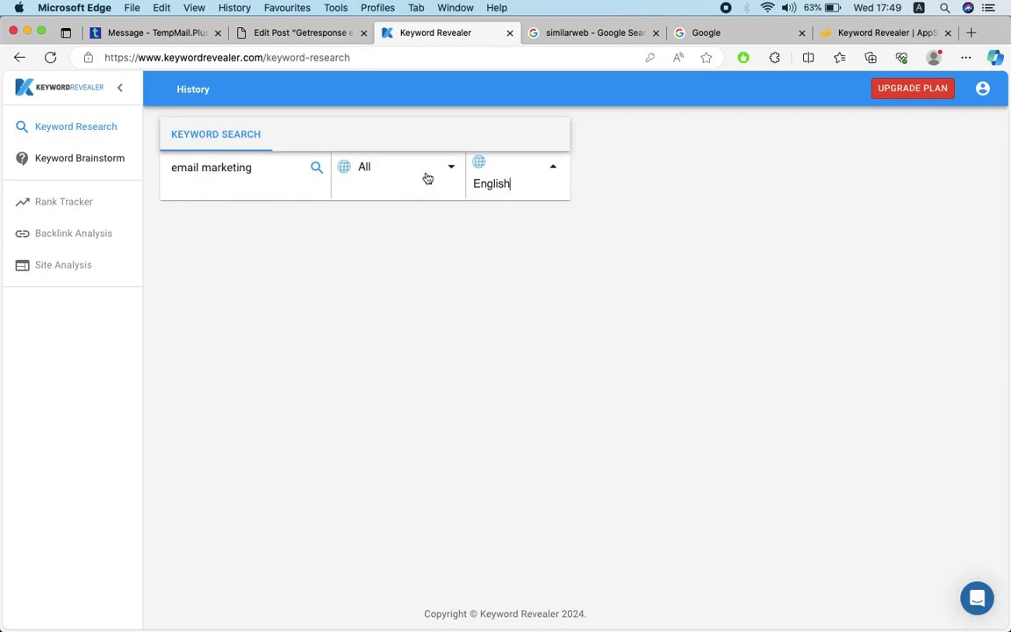
click(318, 169)
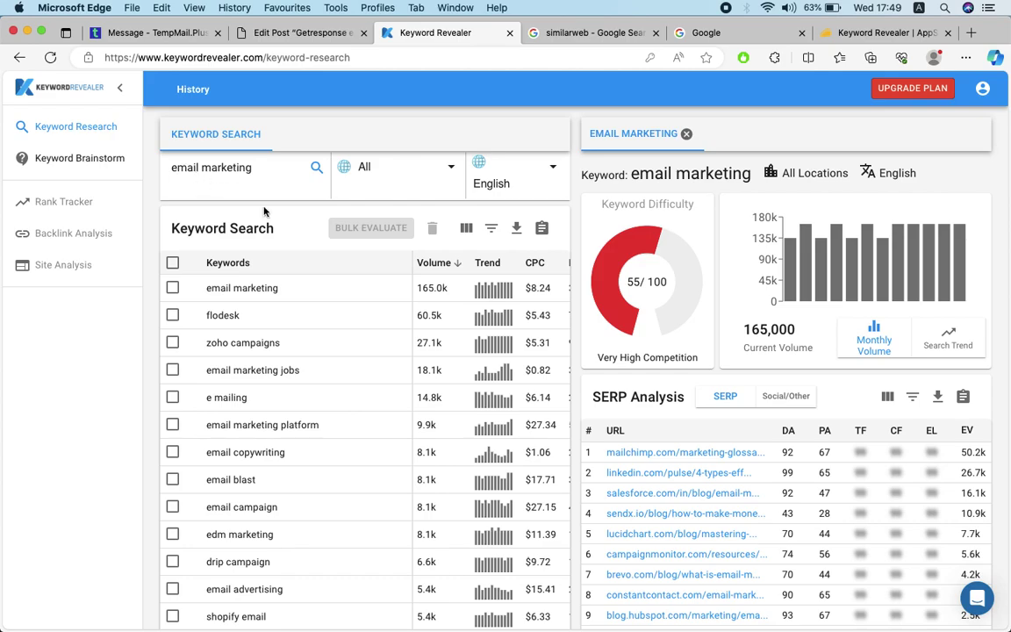
- Examine the volume, trend, CPC, PPC and difficulty columns for "email marketing" in the keyword results
scroll(292, 347, right, 3)
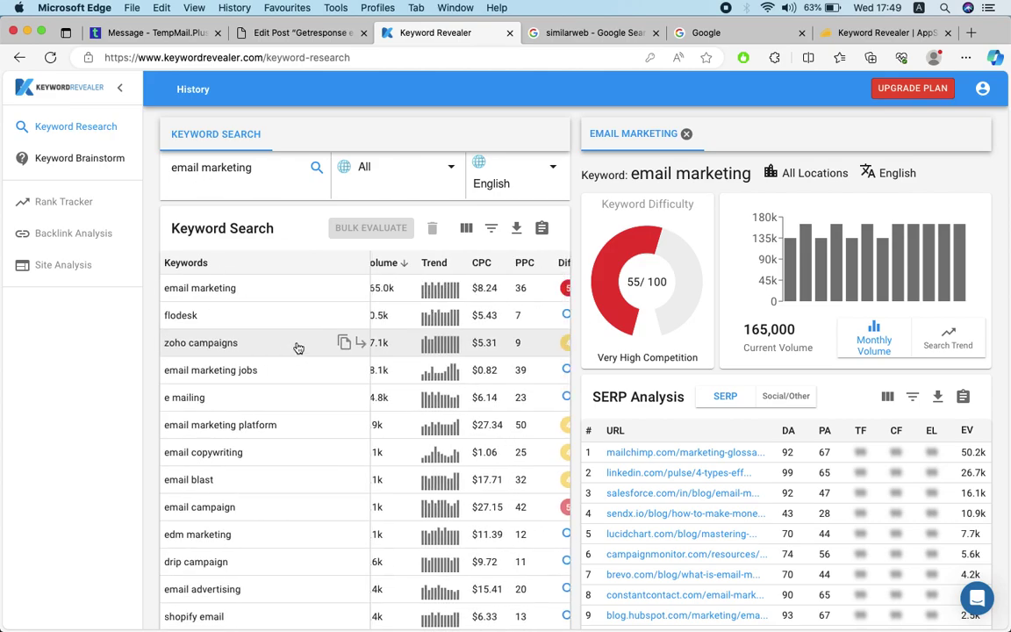
scroll(298, 349, left, 3)
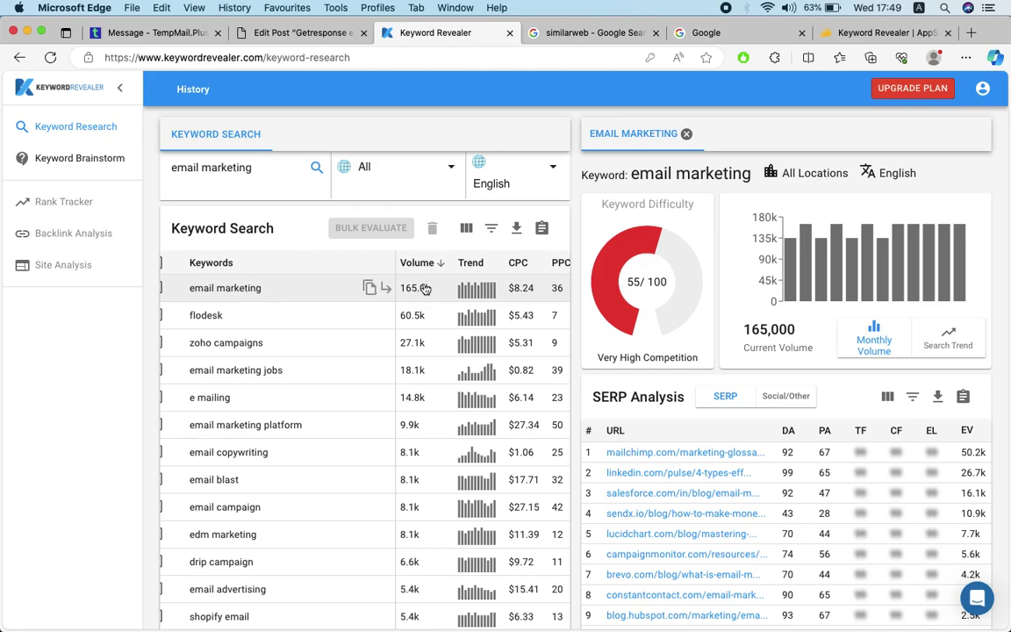
scroll(448, 296, left, 1)
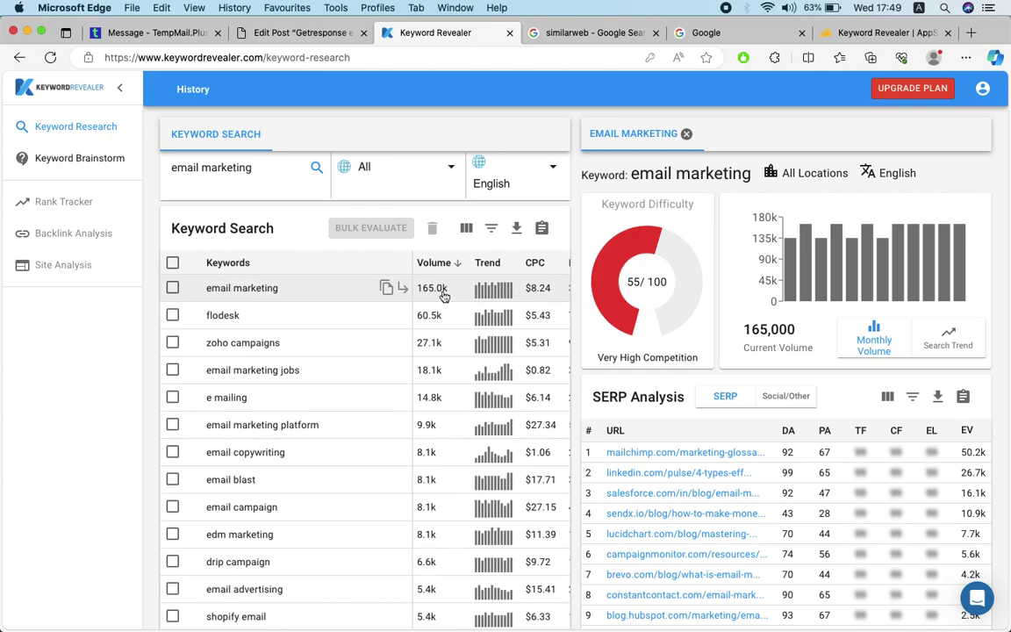
scroll(443, 297, right, 1)
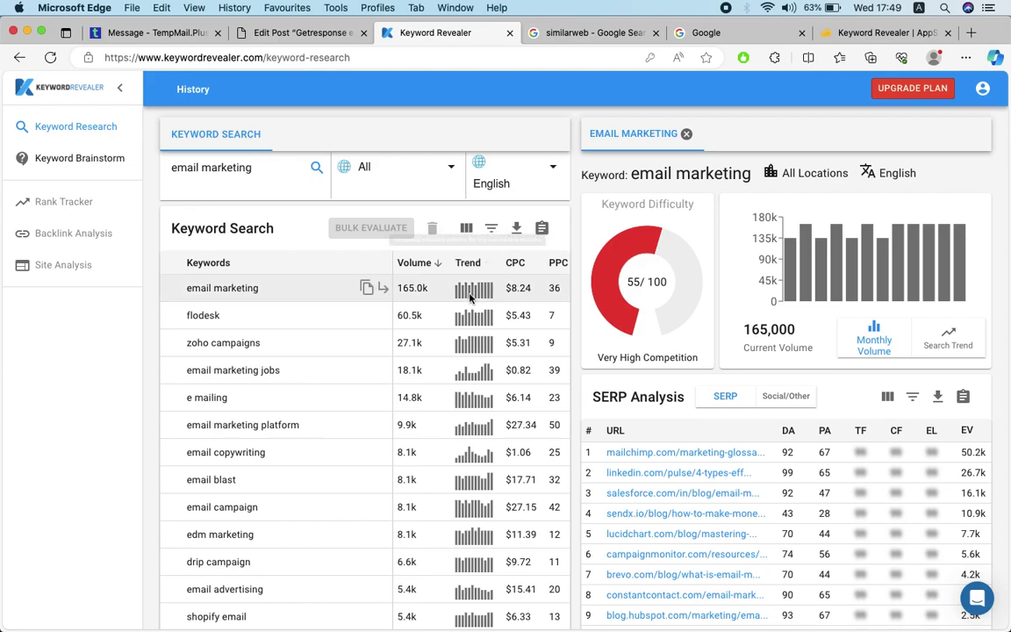
scroll(479, 293, right, 2)
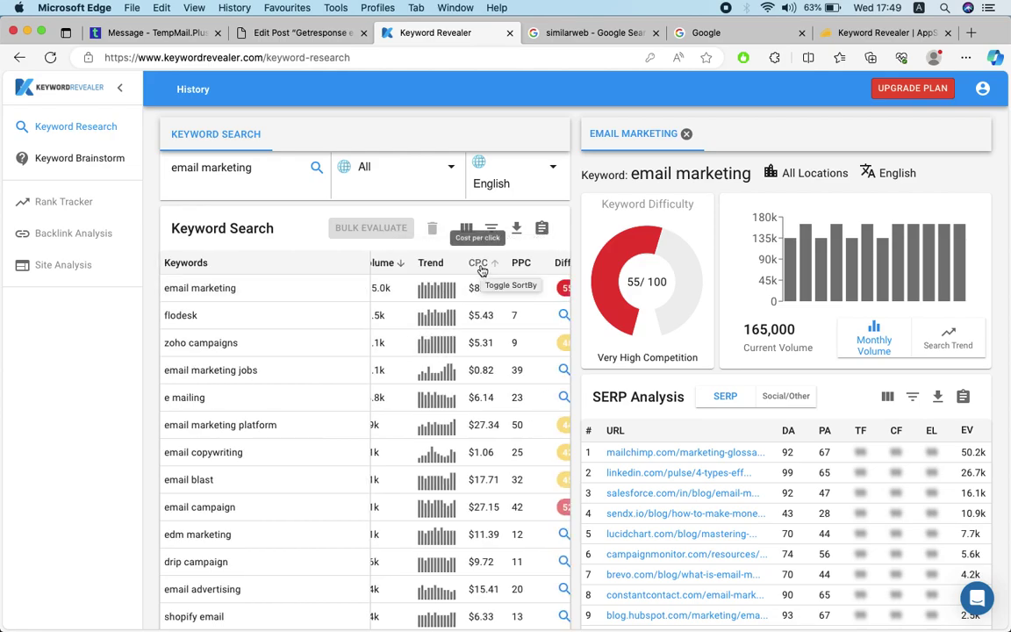
scroll(481, 270, right, 1)
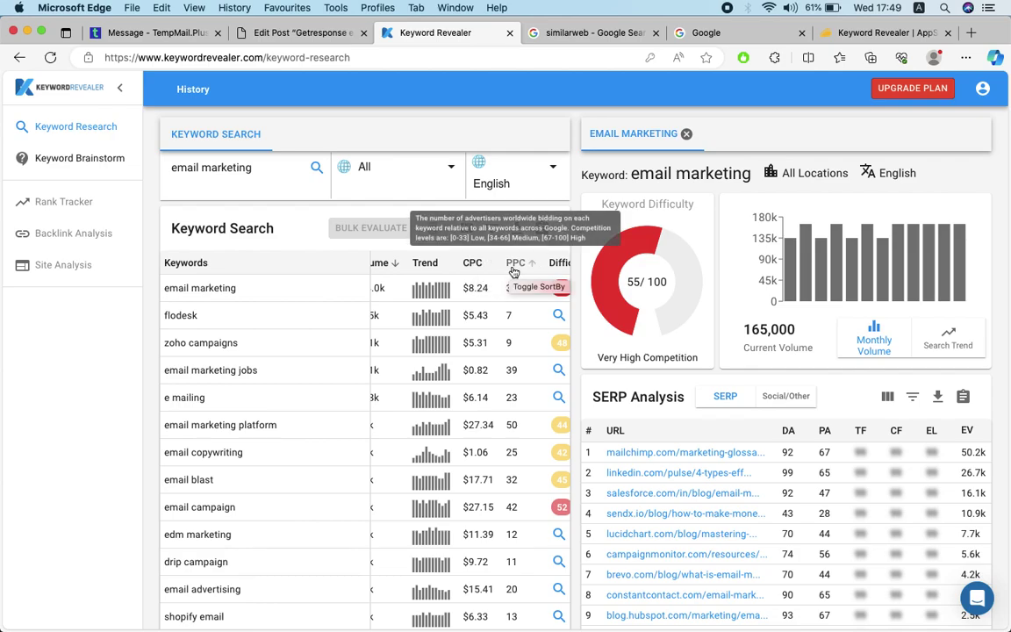
scroll(514, 279, right, 3)
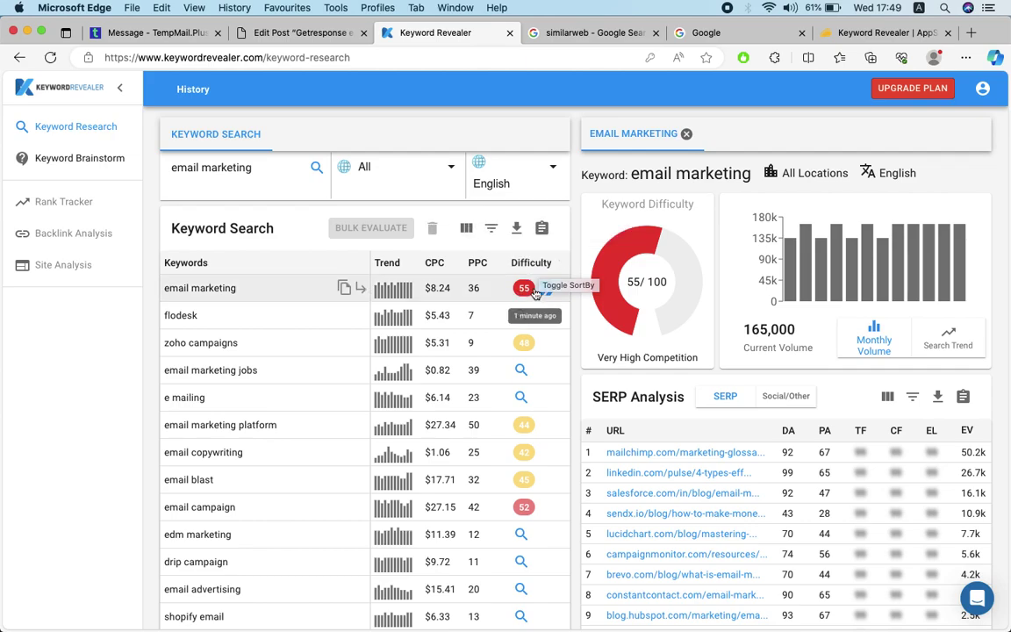
scroll(465, 319, left, 3)
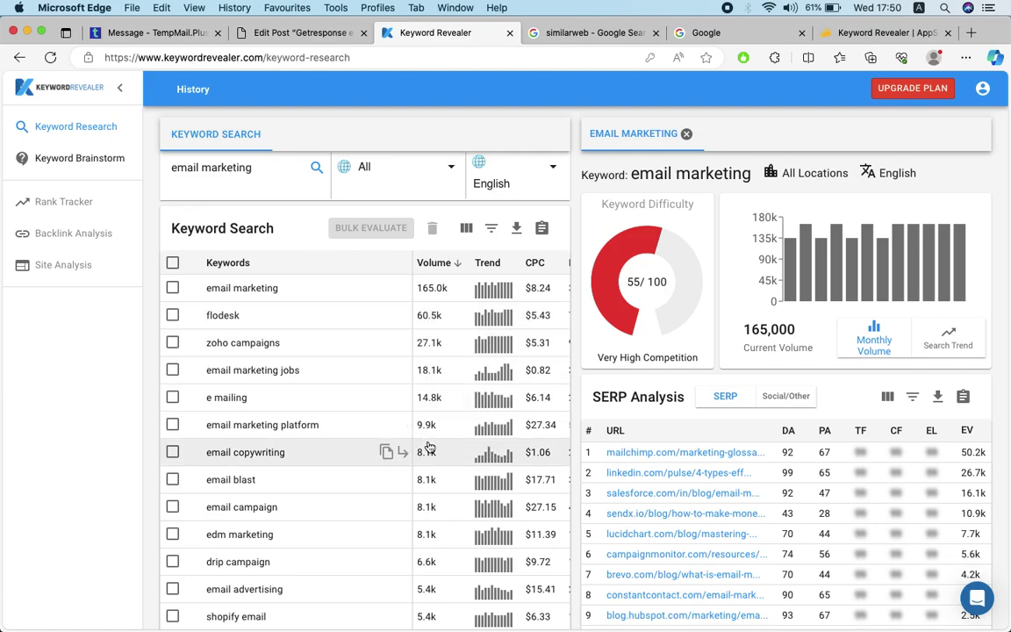
- Look through the whole list of related keywords with their volume, cost and difficulty values, and return to its beginning
scroll(427, 446, down, 5)
scroll(501, 497, down, 10)
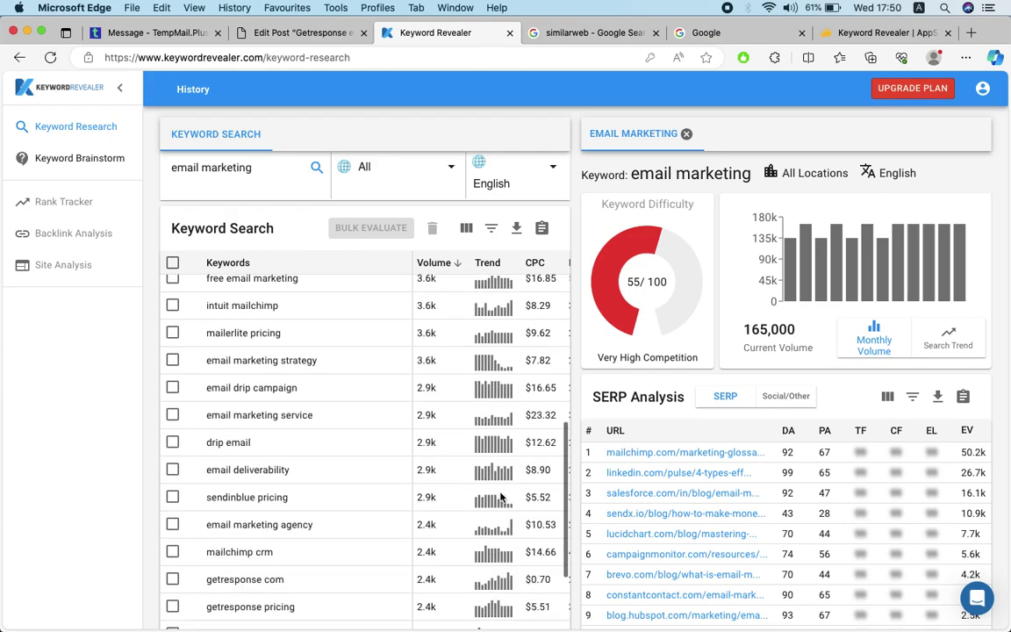
scroll(388, 485, down, 1)
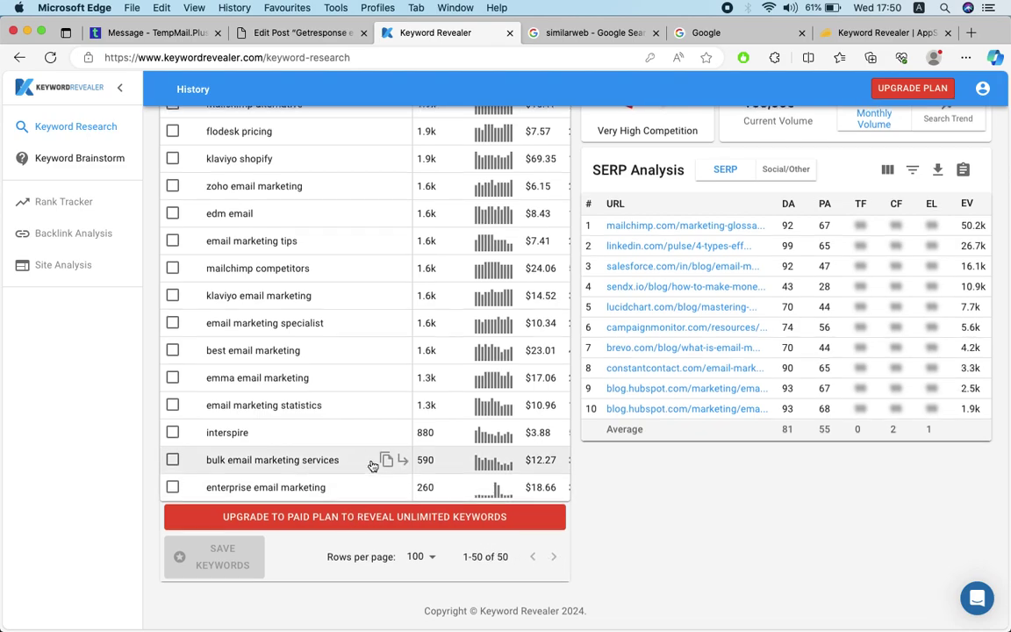
scroll(386, 461, up, 1)
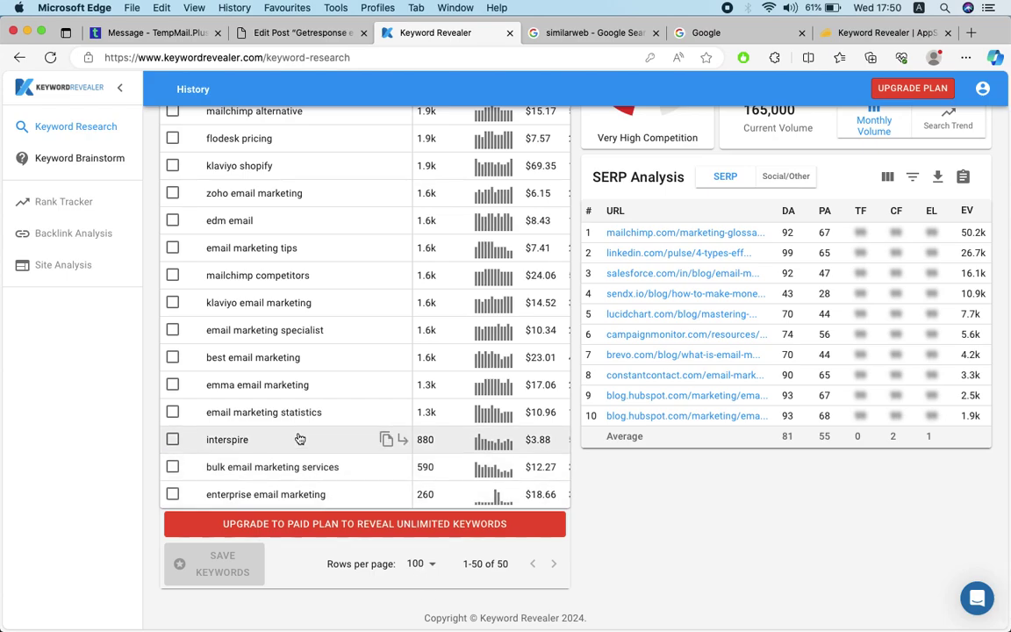
scroll(280, 417, up, 5)
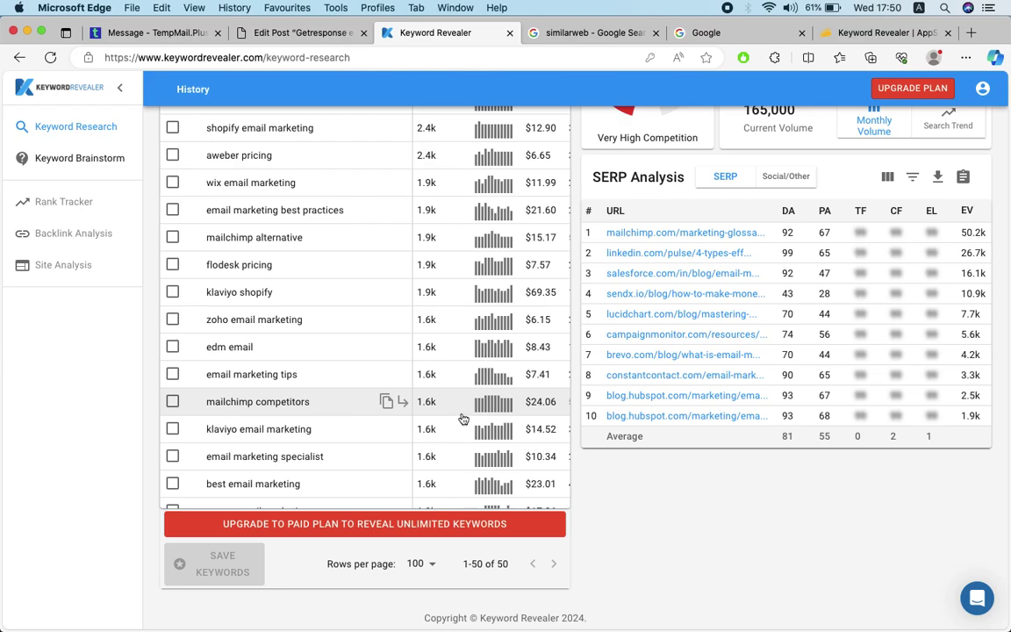
scroll(462, 419, right, 2)
scroll(462, 420, left, 2)
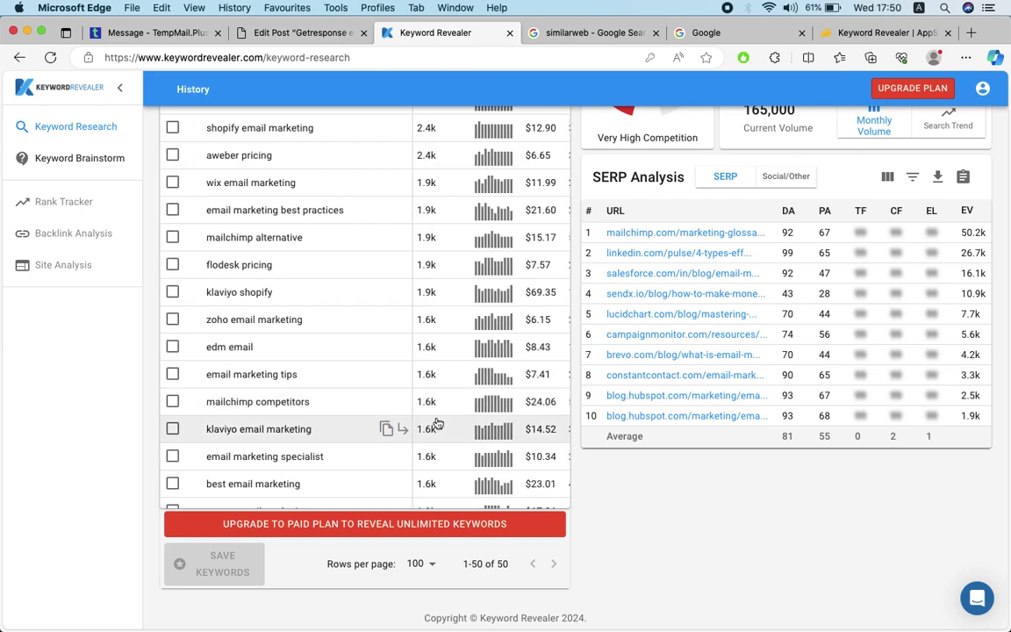
scroll(498, 410, right, 2)
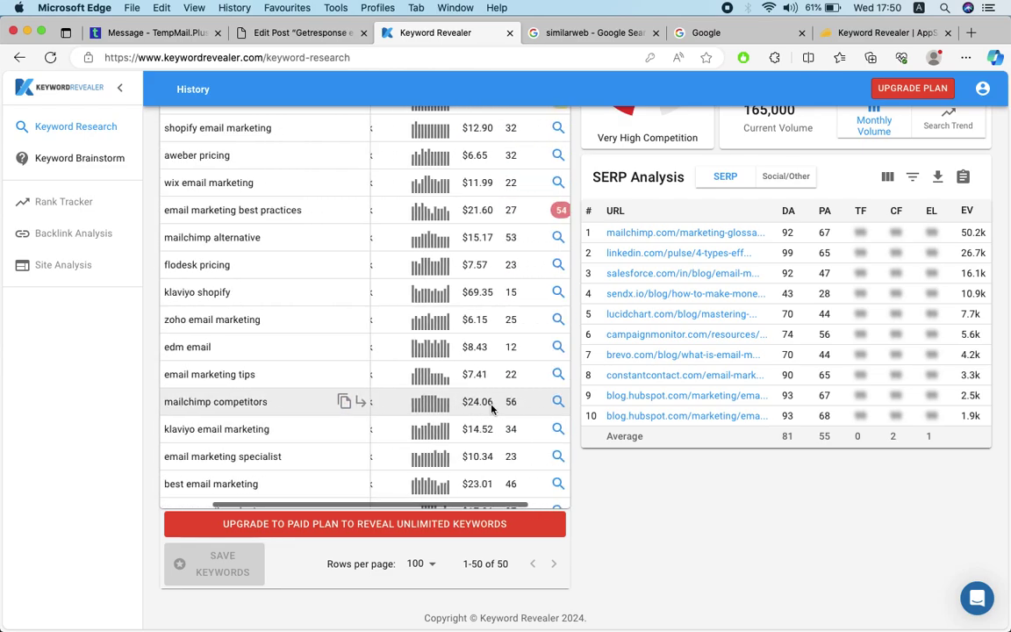
scroll(496, 410, up, 10)
scroll(492, 410, up, 10)
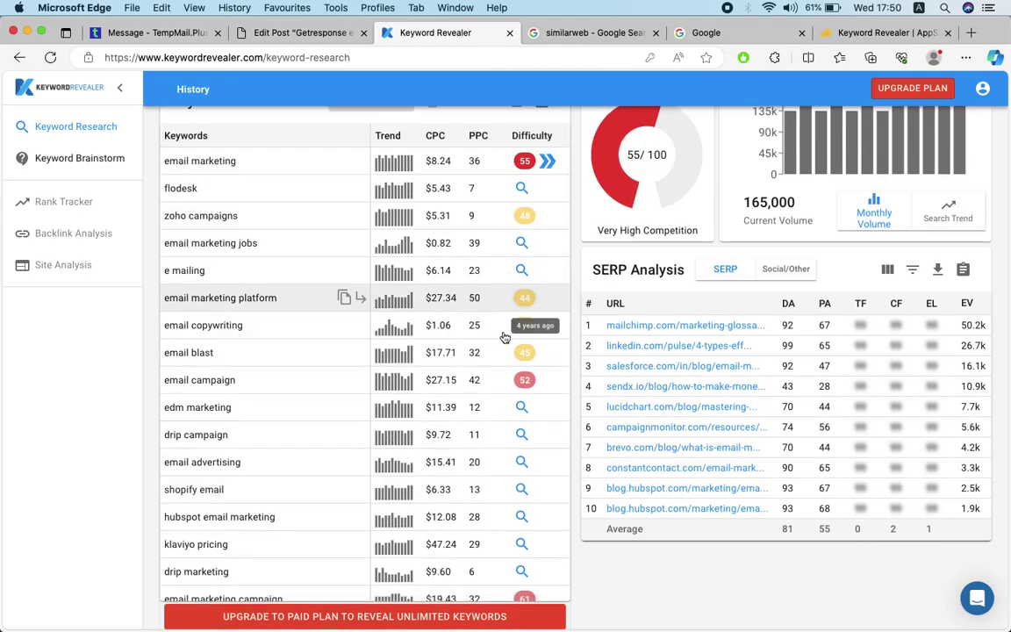
scroll(521, 313, up, 3)
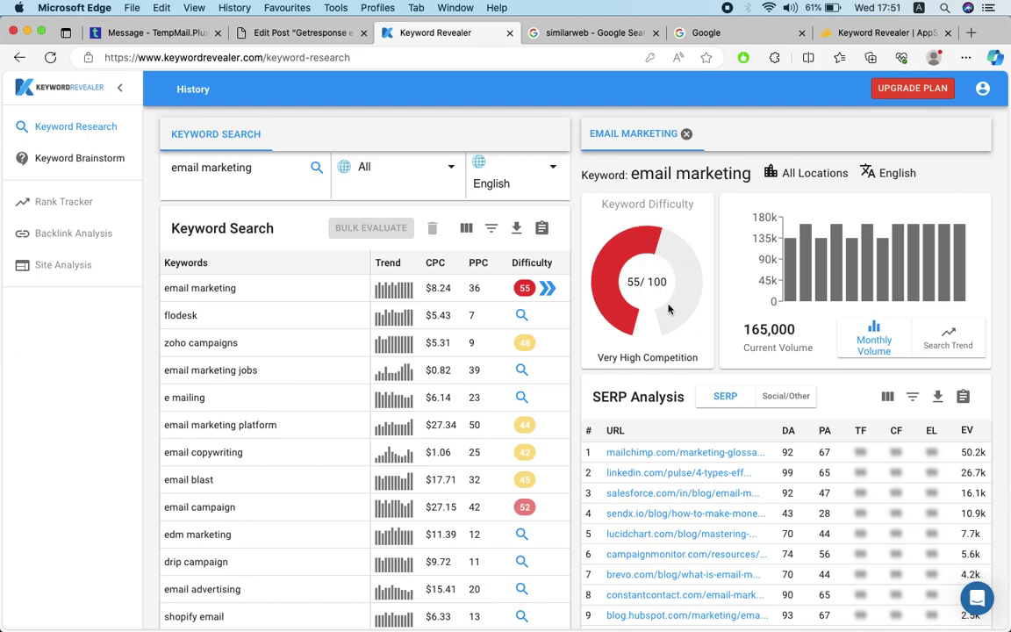
- Read the competition rating and the current search volume of the keyword "email marketing"
triple_click(666, 358)
click(655, 364)
double_click(787, 328)
click(754, 303)
- View the keyword's Search Trend chart, return to its Monthly Volume chart, and look over the SERP Analysis table
click(961, 347)
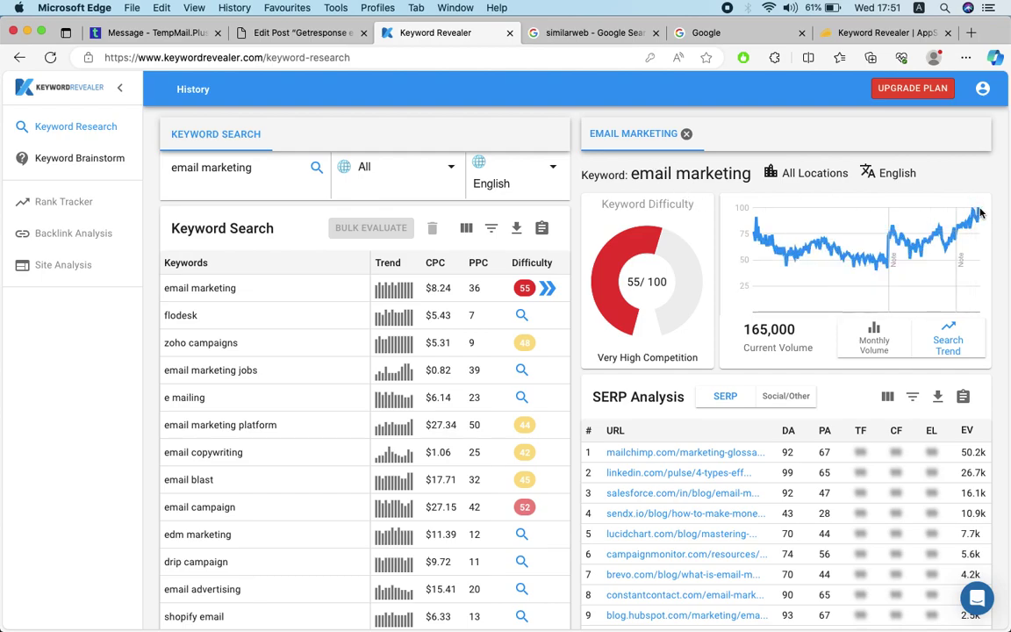
scroll(980, 213, up, 5)
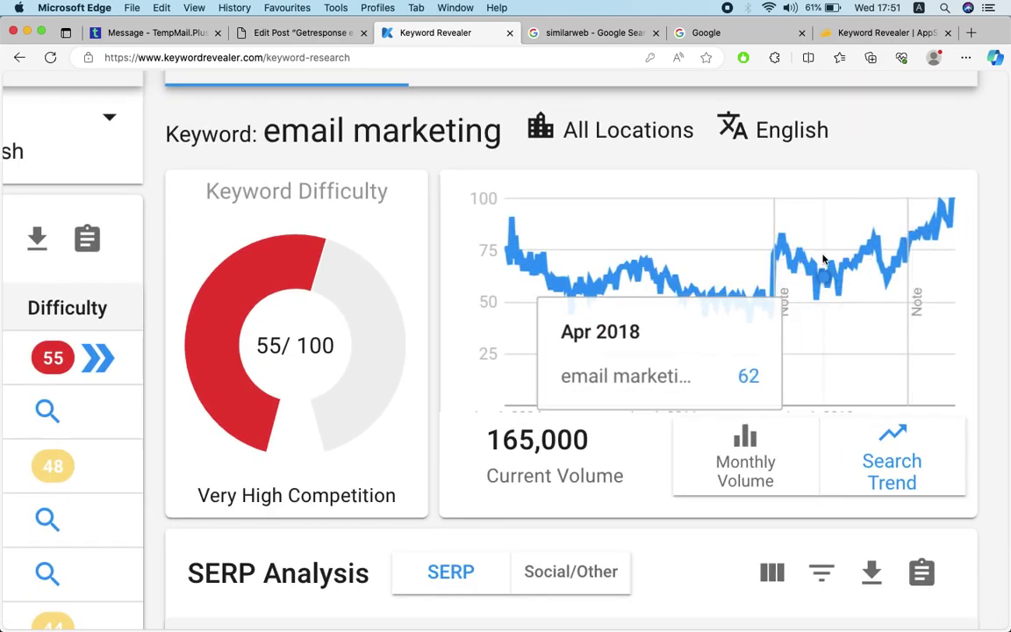
click(751, 465)
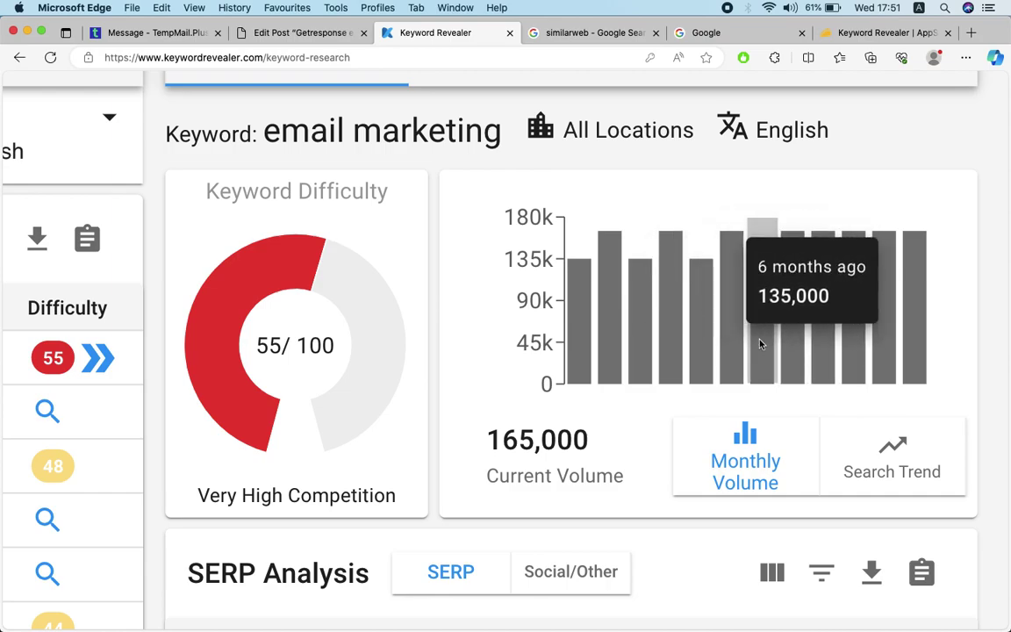
key(super+minus)
key(super+minus)
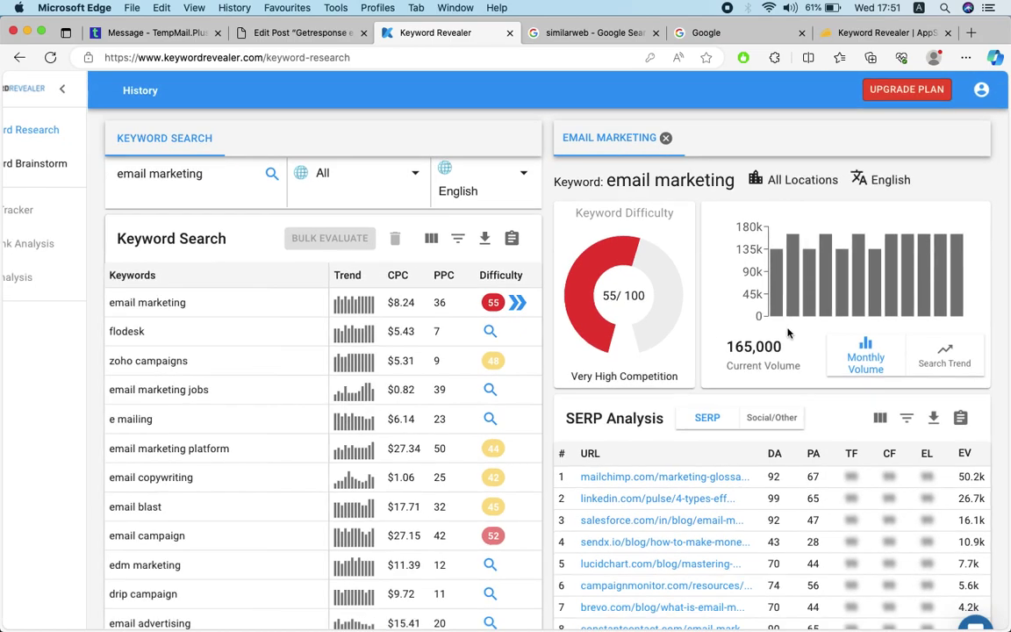
scroll(788, 332, down, 2)
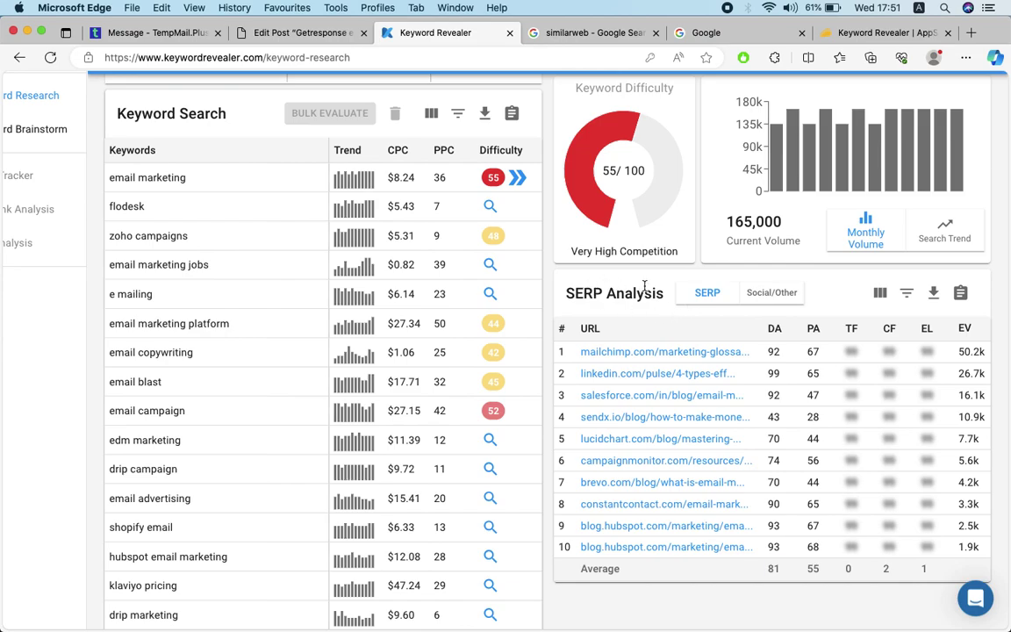
scroll(645, 287, up, 5)
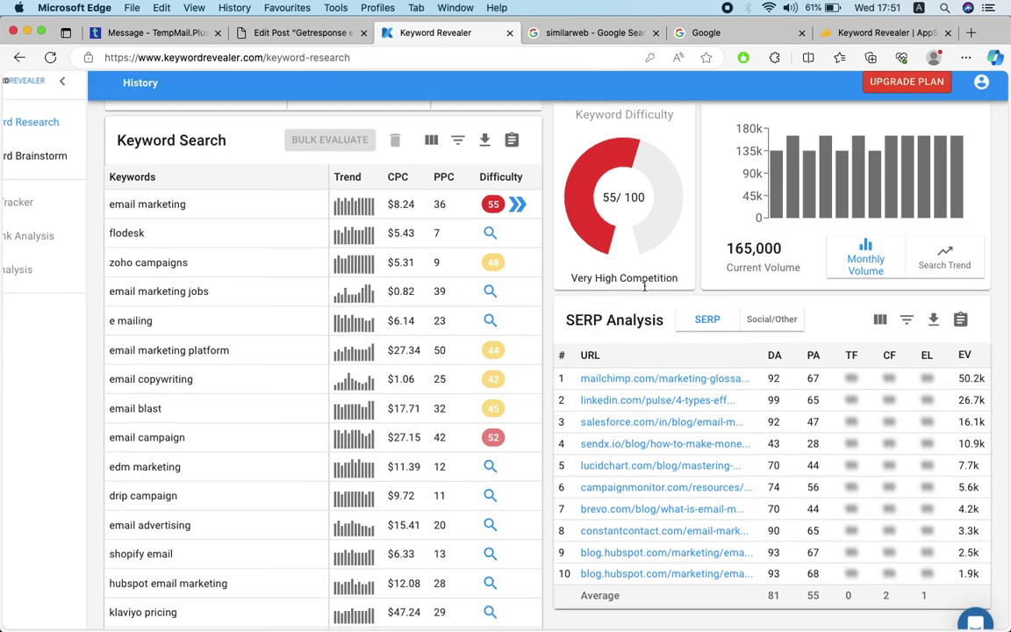
- Copy the keyword "email marketing" from the keyword search and search for it on Google
double_click(195, 174)
triple_click(195, 173)
key(super+c)
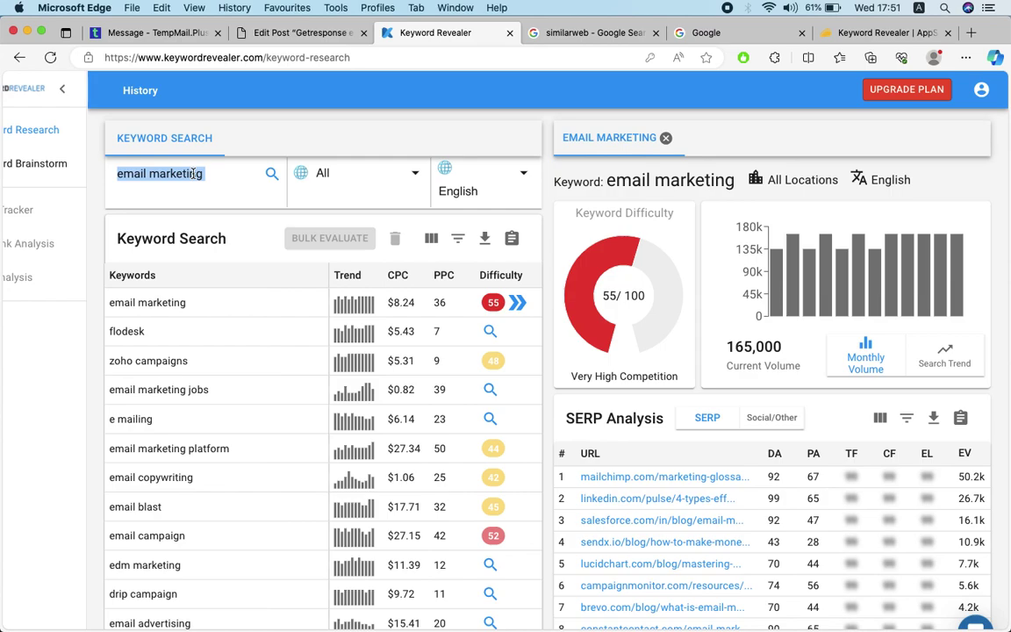
click(705, 32)
key(super+v)
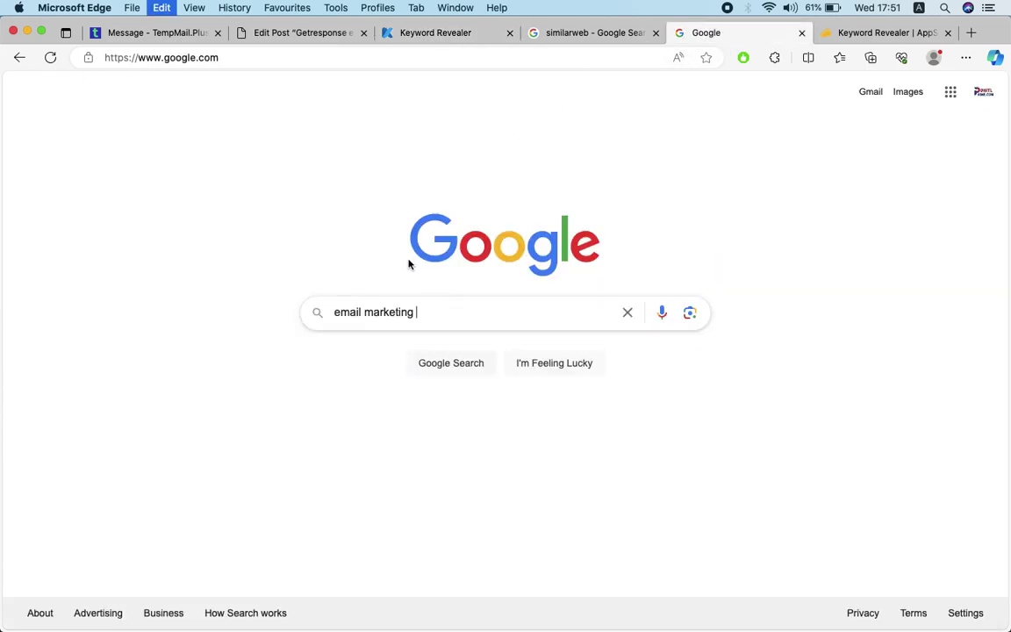
key(Return)
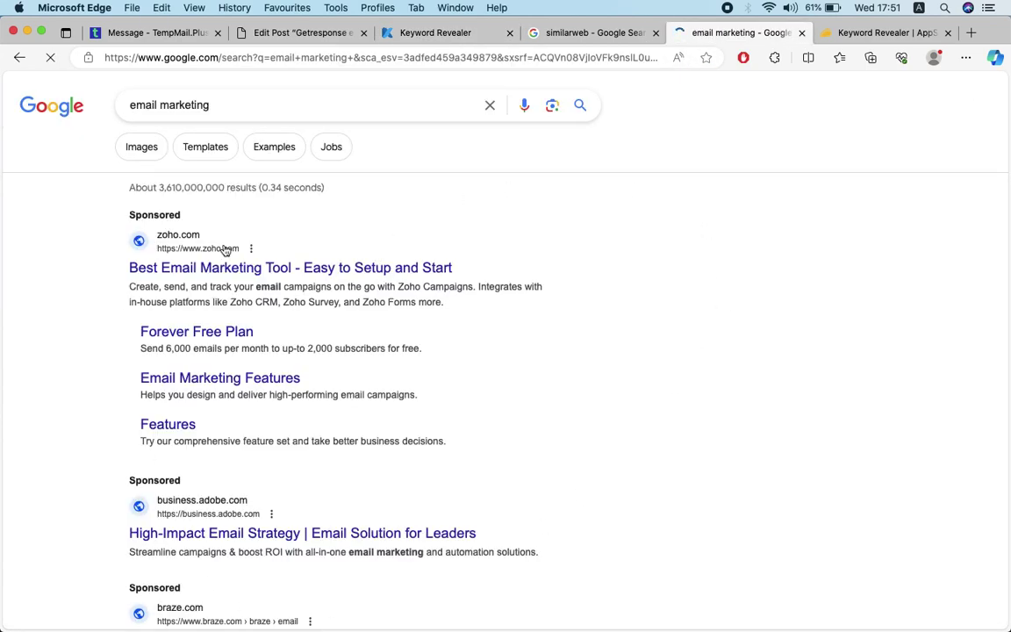
- Look through the Google results for "email marketing", from the sponsored listings down to the organic pages, and return to the sponsored ones
scroll(372, 368, down, 2)
scroll(372, 368, up, 2)
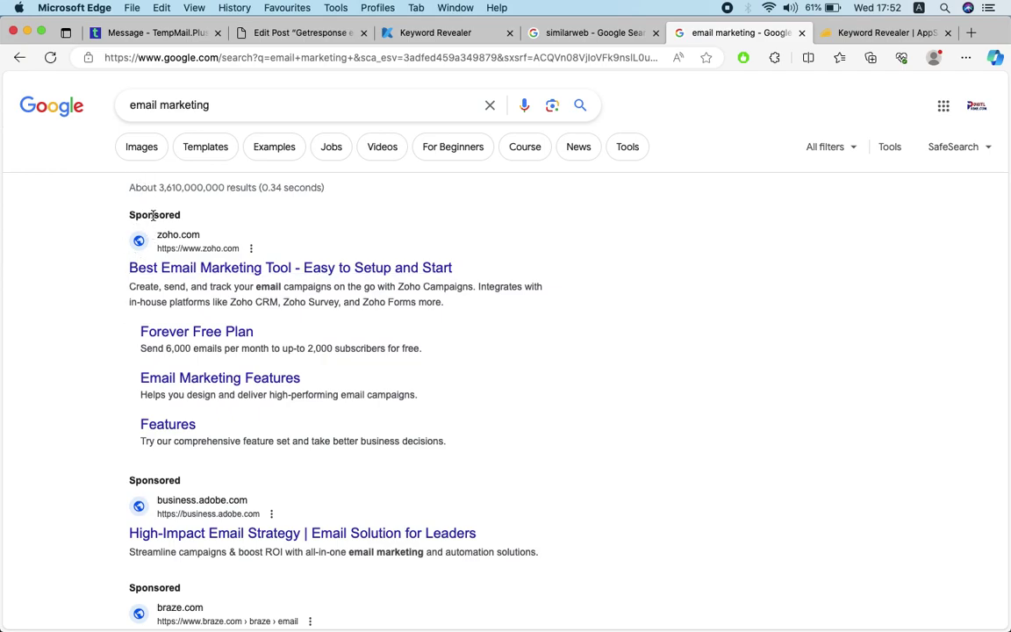
scroll(153, 215, down, 10)
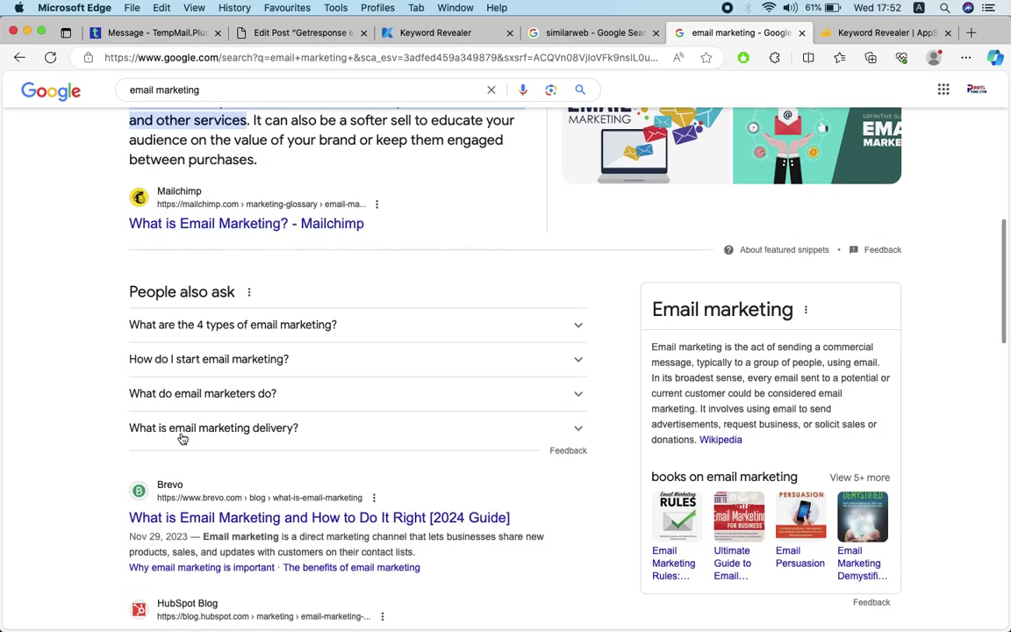
scroll(137, 478, down, 4)
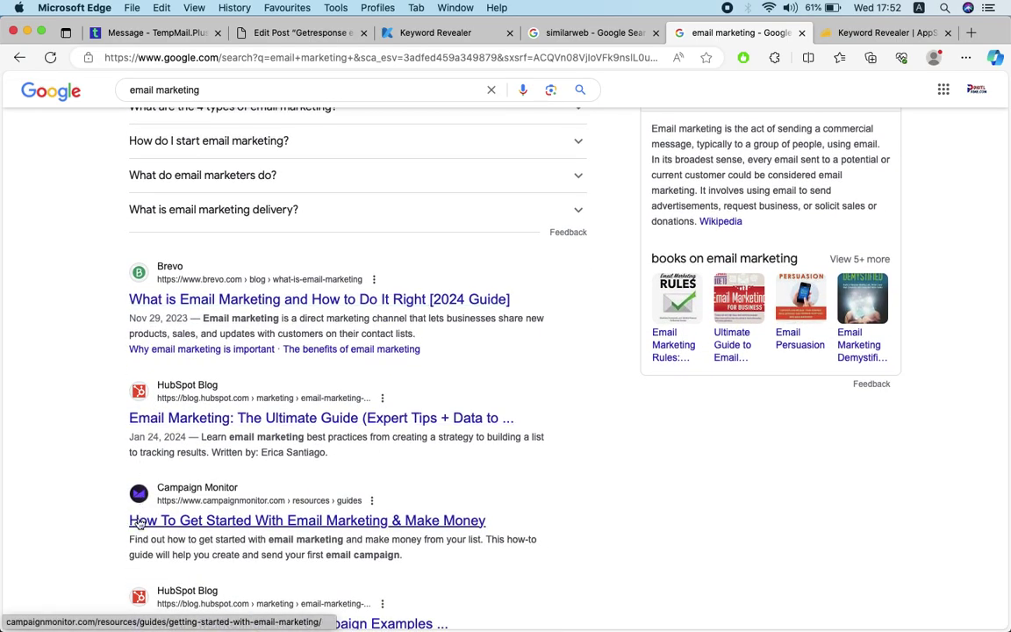
scroll(151, 417, up, 1)
scroll(151, 415, up, 3)
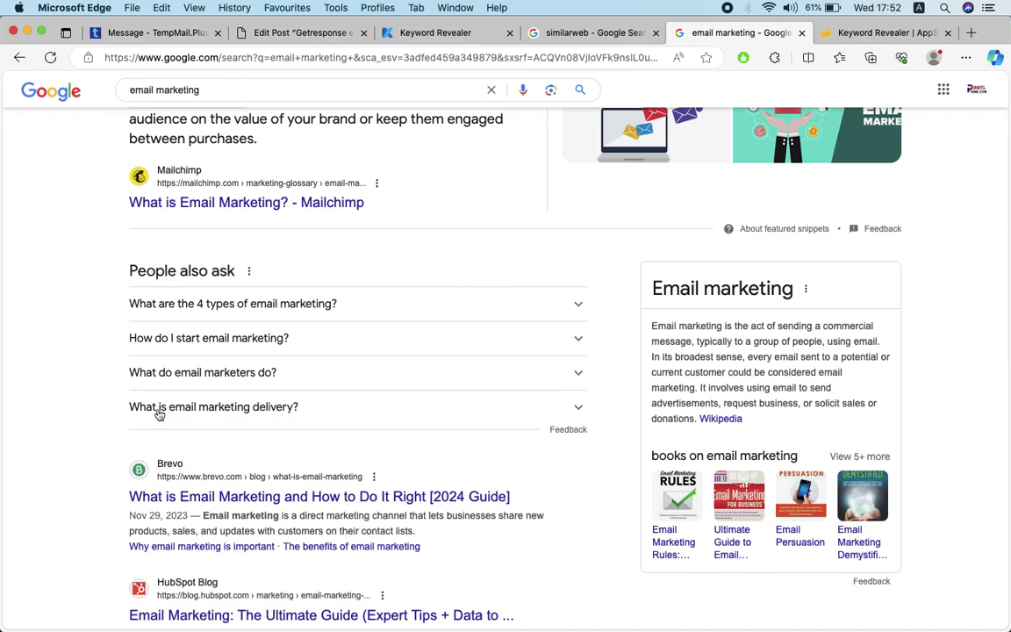
scroll(255, 340, up, 10)
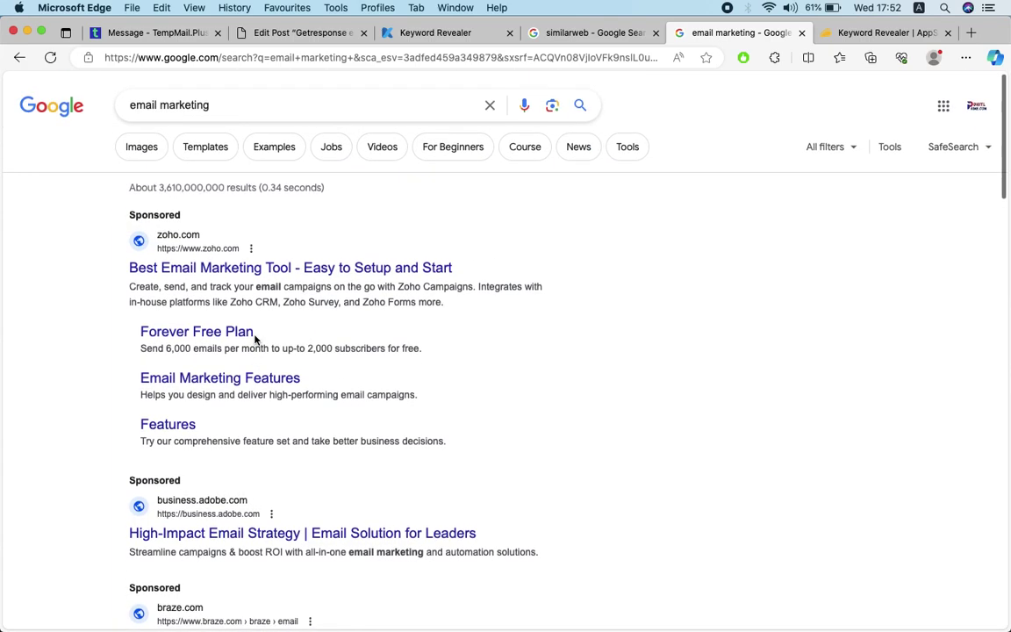
scroll(172, 339, down, 1)
scroll(173, 339, down, 5)
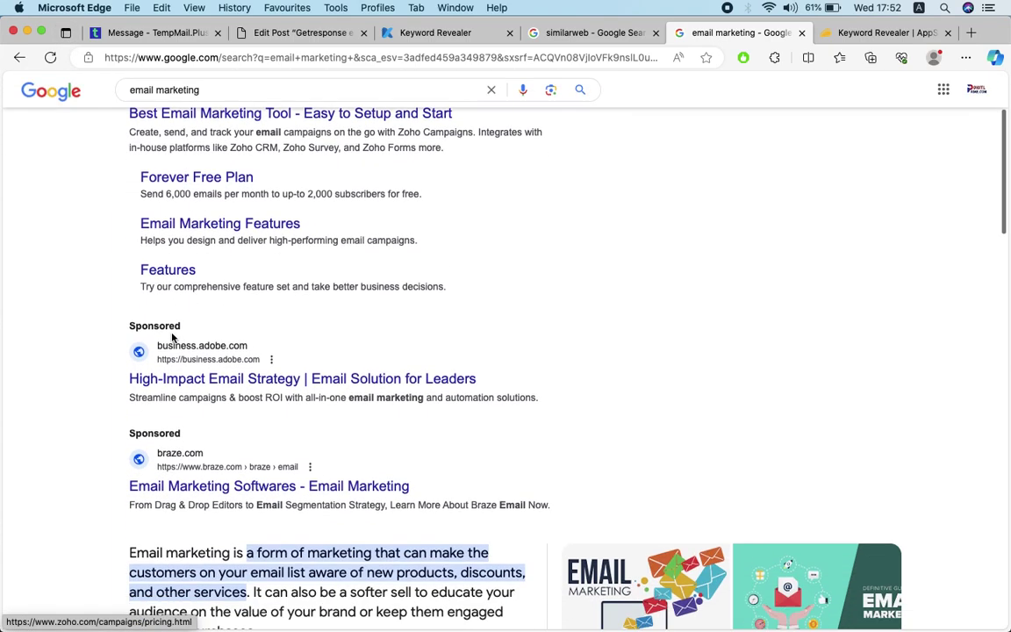
- Switch back to Keyword Revealer and read the explanations of the DA, PA, TF and CF columns in the SERP Analysis table
click(441, 31)
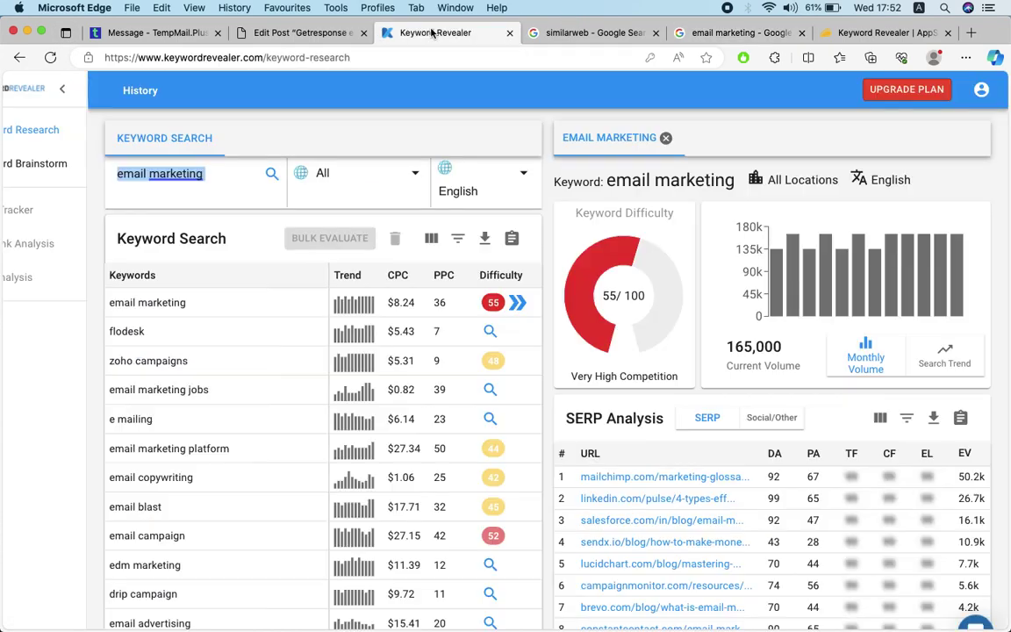
scroll(726, 428, down, 3)
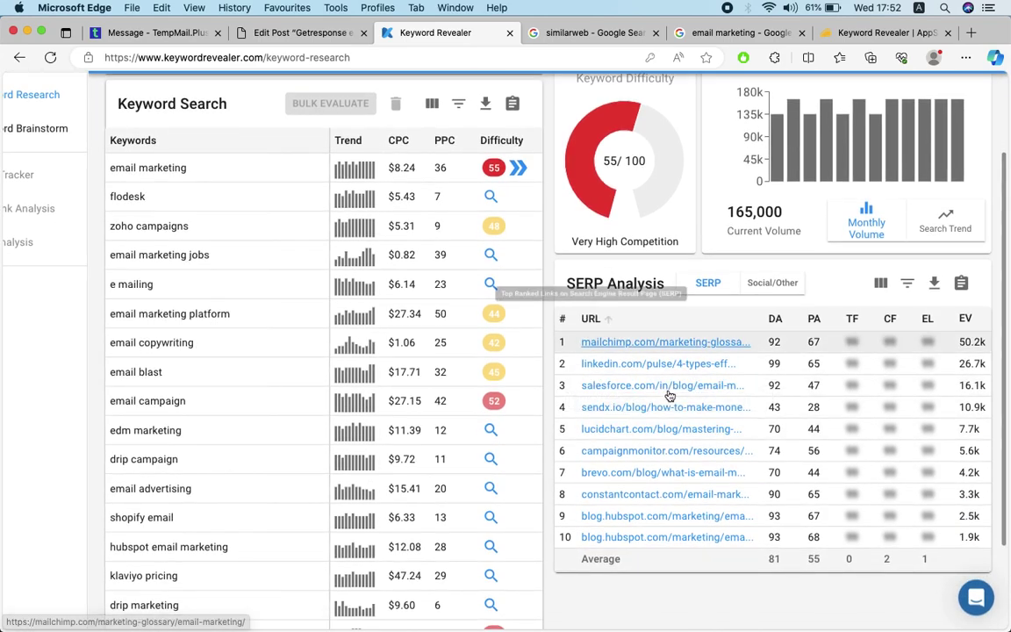
scroll(684, 397, right, 1)
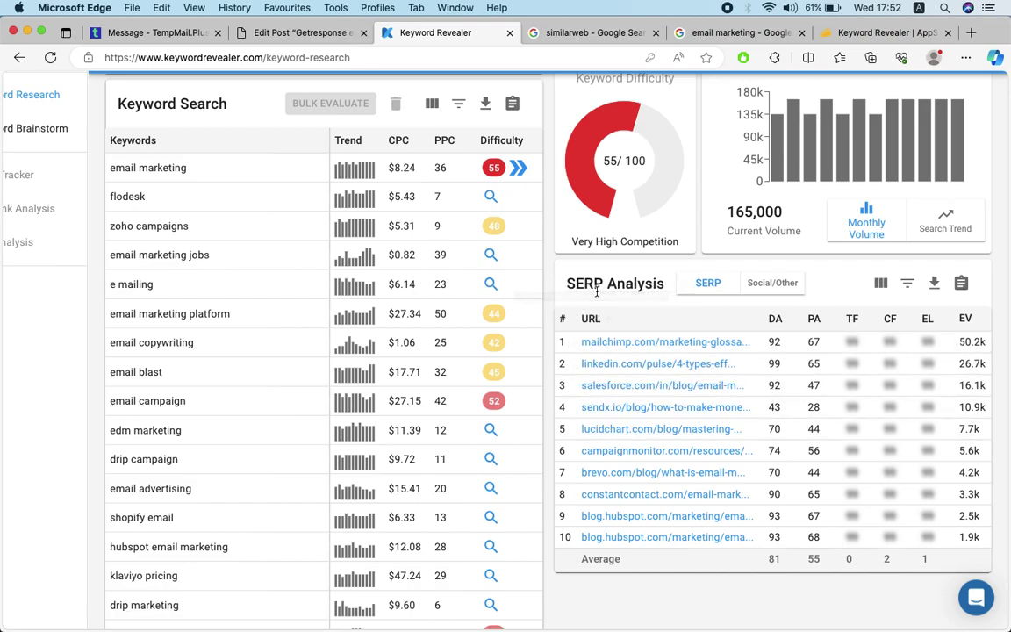
mouse_move(777, 325)
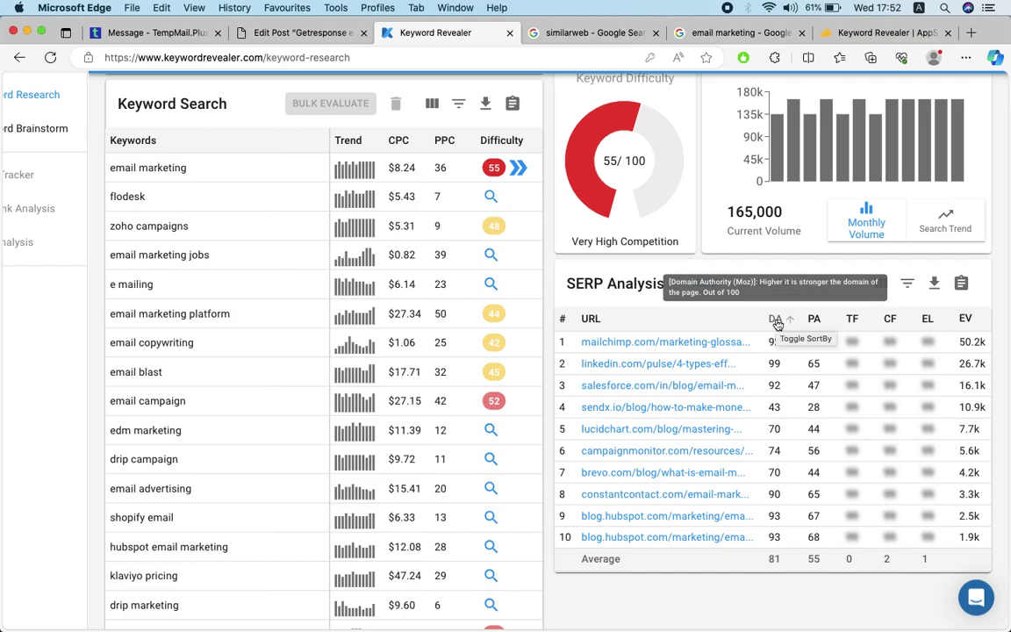
mouse_move(817, 323)
mouse_move(858, 320)
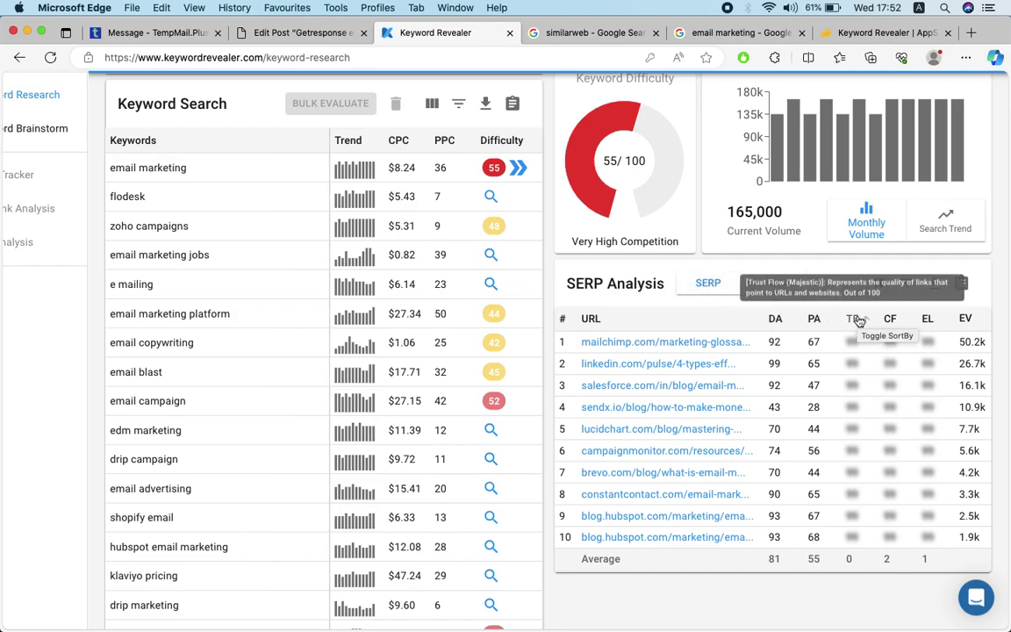
mouse_move(890, 325)
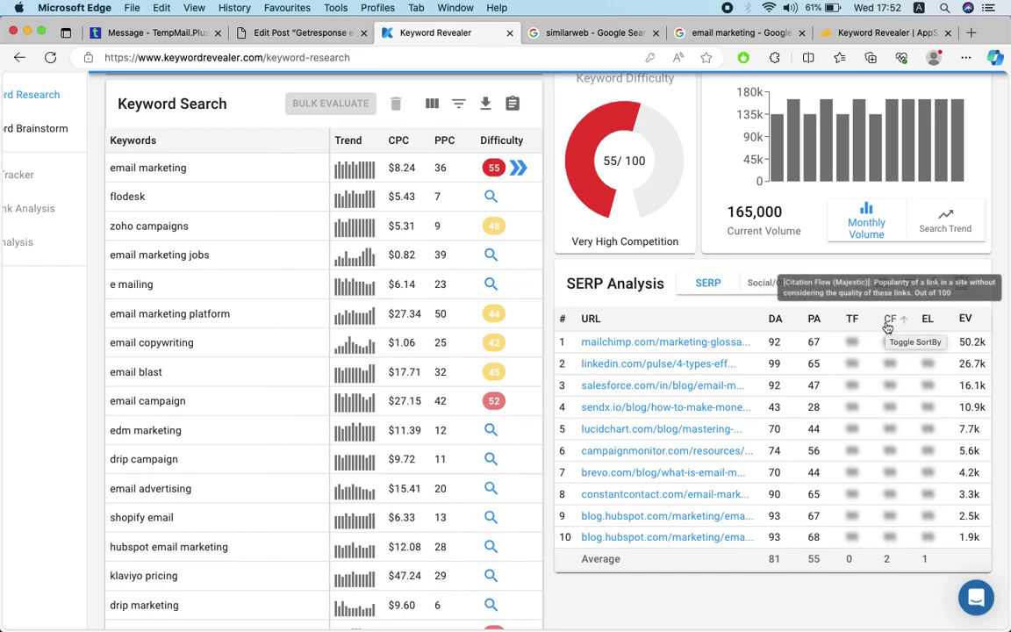